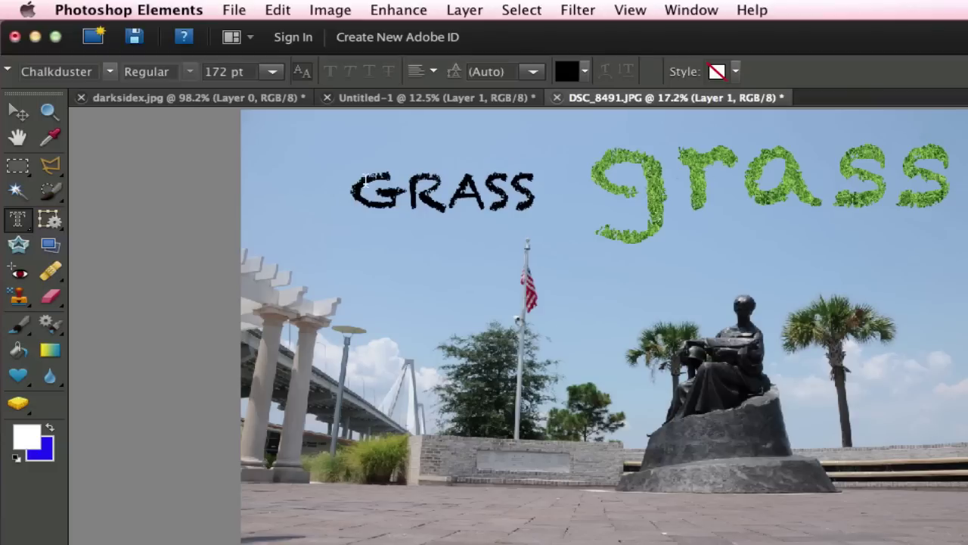
Show the Type tool flyout over the plaza photo with its GRASS and grass captions
{"action": "left_click", "coordinate": [15, 220]}
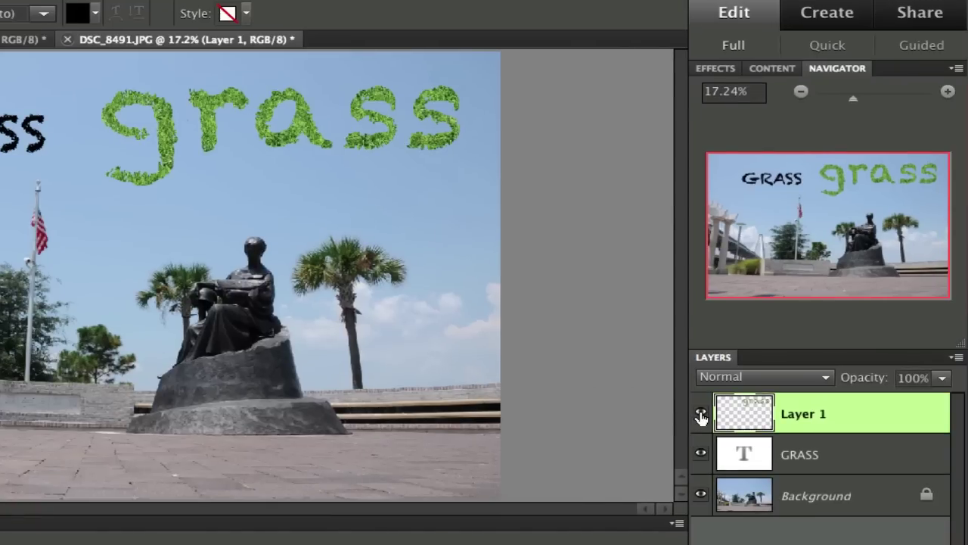
Hide the Layer 1 and GRASS text layers, then select the Vertical Type Tool
{"action": "left_click", "coordinate": [702, 414]}
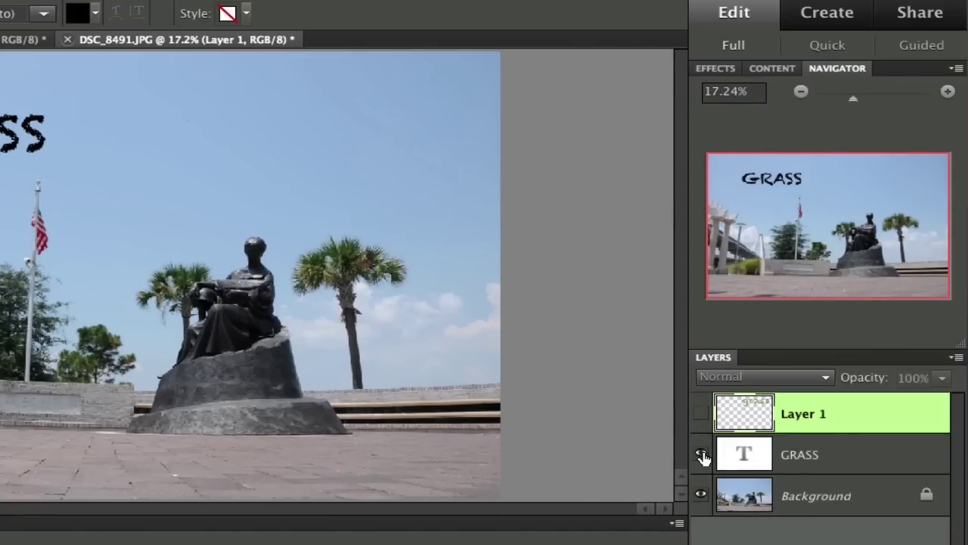
{"action": "left_click", "coordinate": [701, 454]}
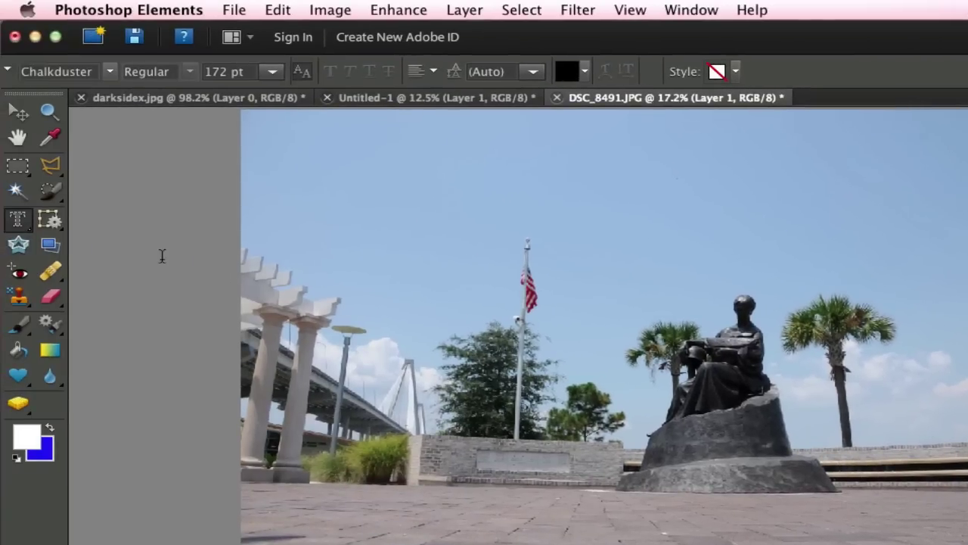
{"action": "left_click", "coordinate": [18, 220]}
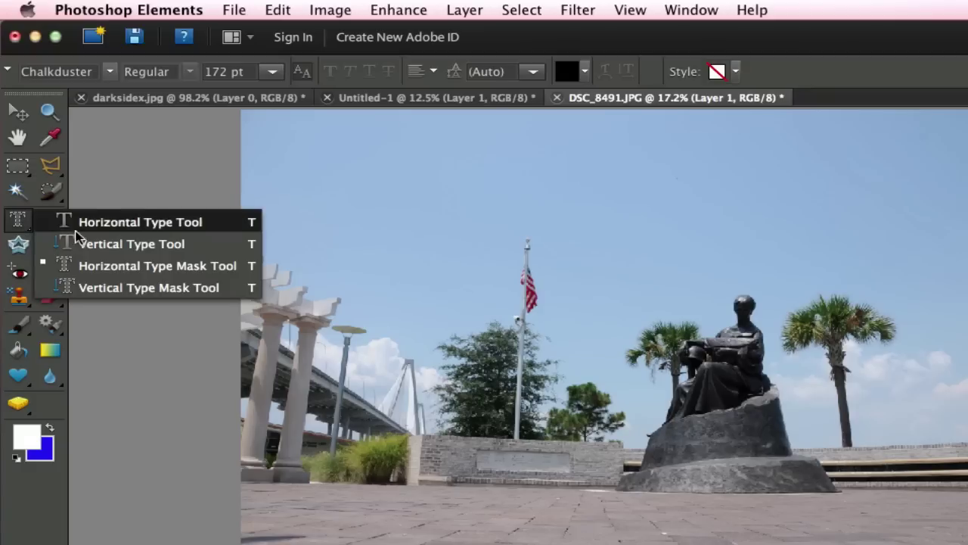
{"action": "left_click", "coordinate": [131, 244]}
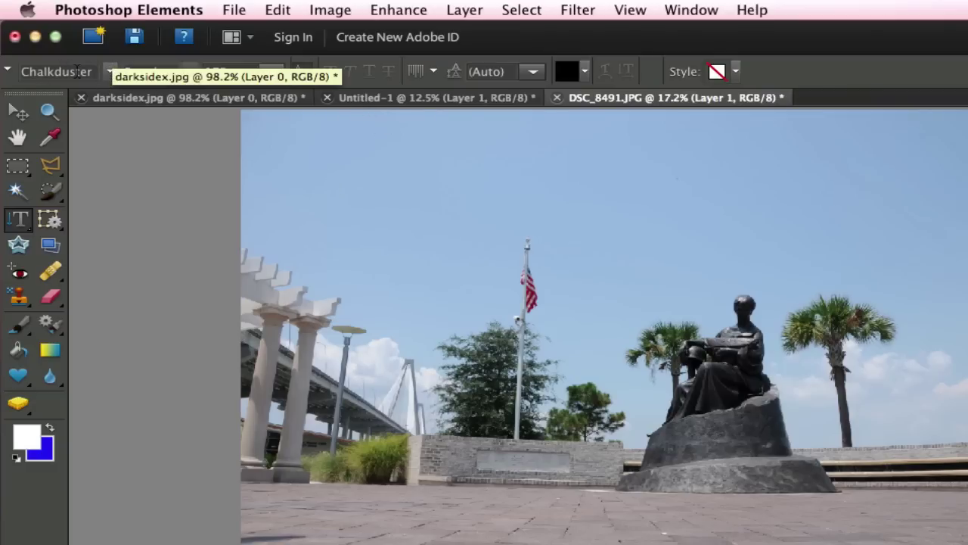
Type 'grass' vertically near the photo's top left at 100 pt and commit it
{"action": "left_click", "coordinate": [325, 144]}
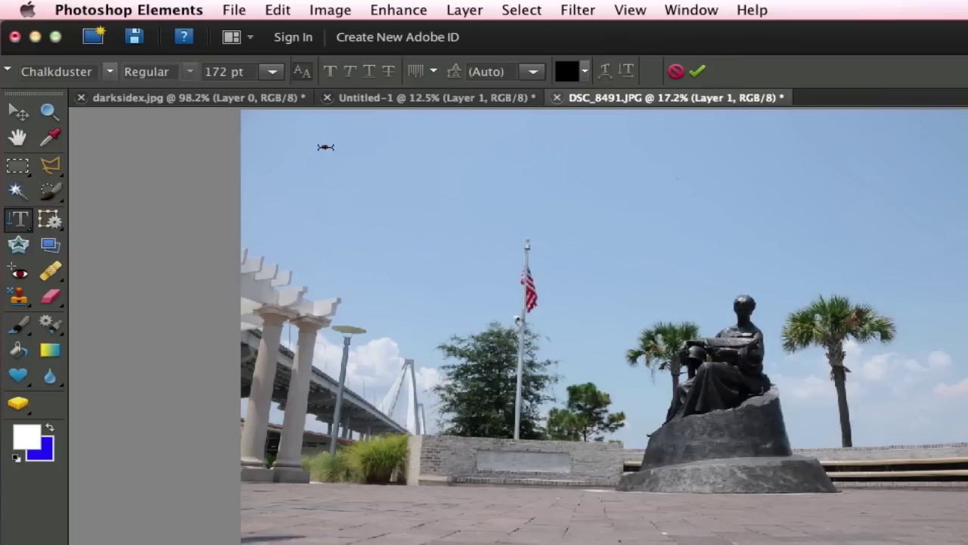
{"action": "type", "text": "gr"}
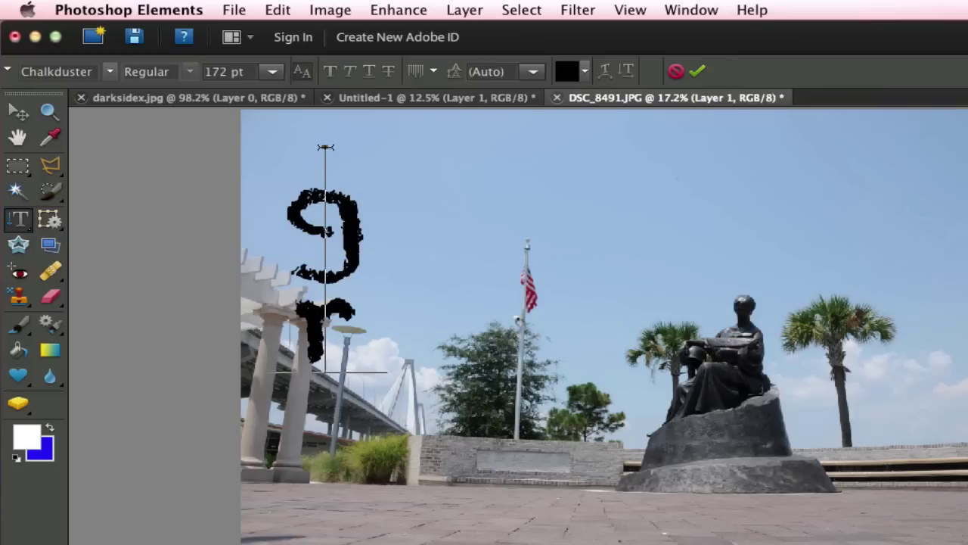
{"action": "type", "text": "as"}
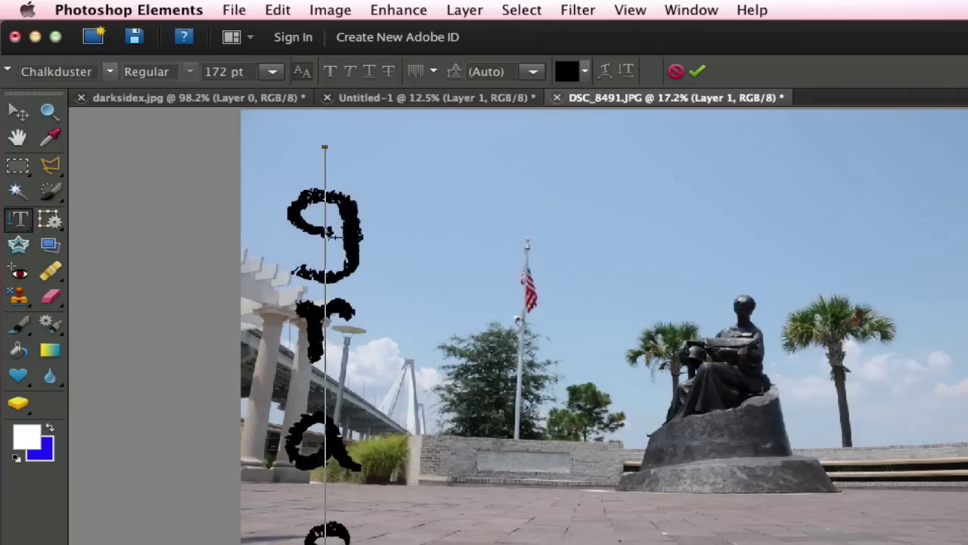
{"action": "double_click", "coordinate": [326, 180]}
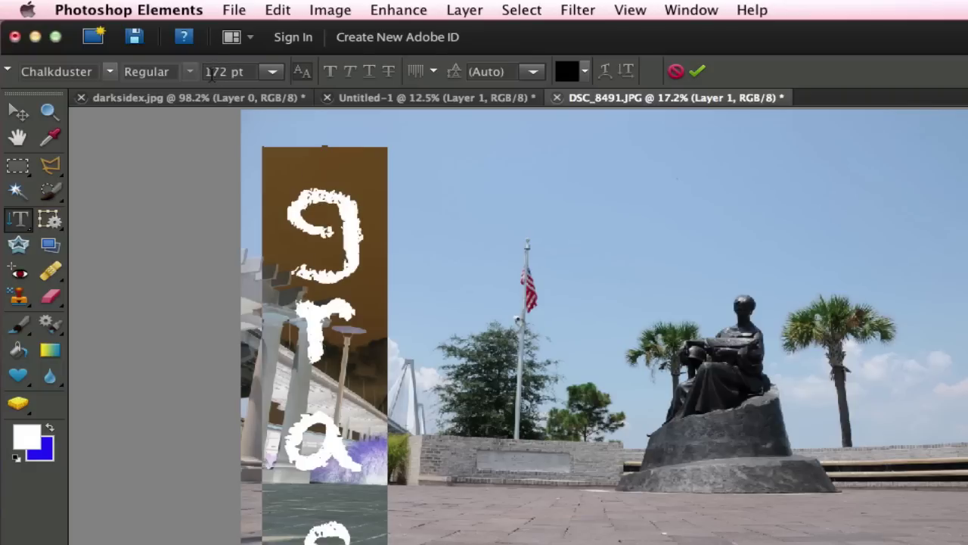
{"action": "left_click", "coordinate": [211, 71]}
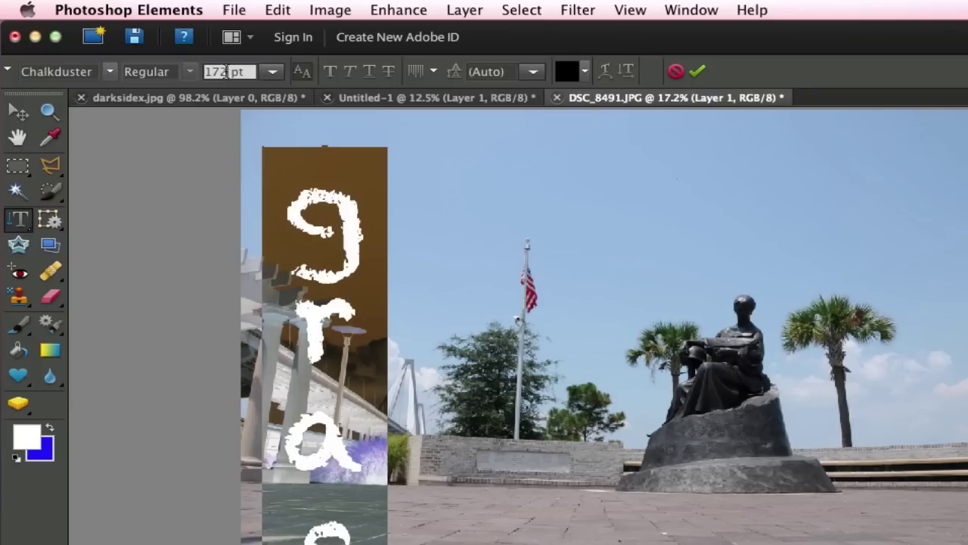
{"action": "left_click_drag", "start_coordinate": [225, 71], "coordinate": [186, 69]}
{"action": "type", "text": "100"}
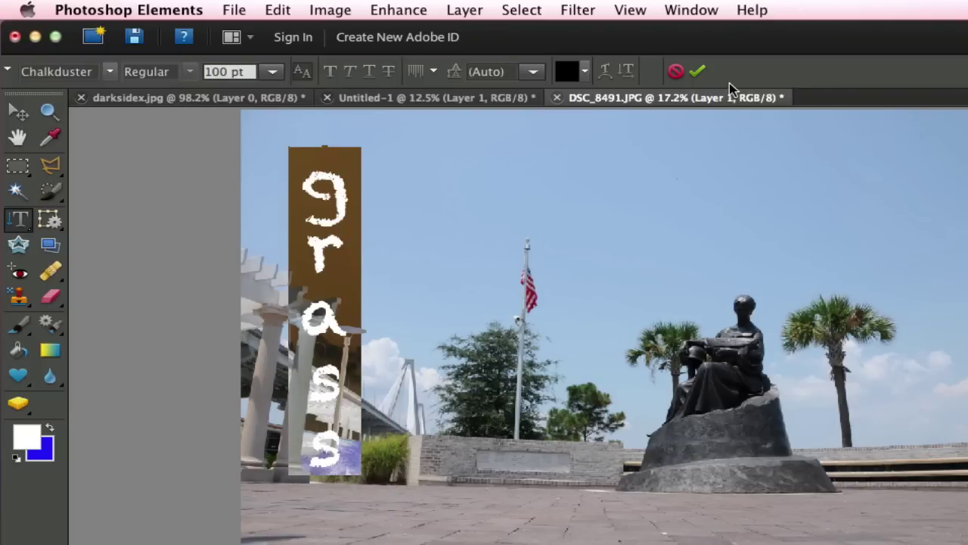
{"action": "left_click", "coordinate": [697, 71]}
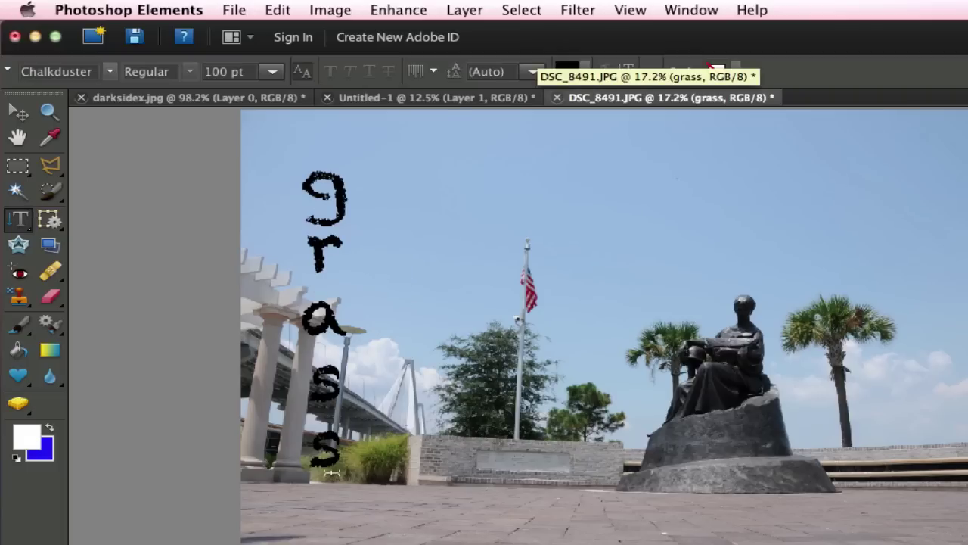
Reopen the vertical grass text for editing and change its colour to Pure Red
{"action": "left_click", "coordinate": [273, 72]}
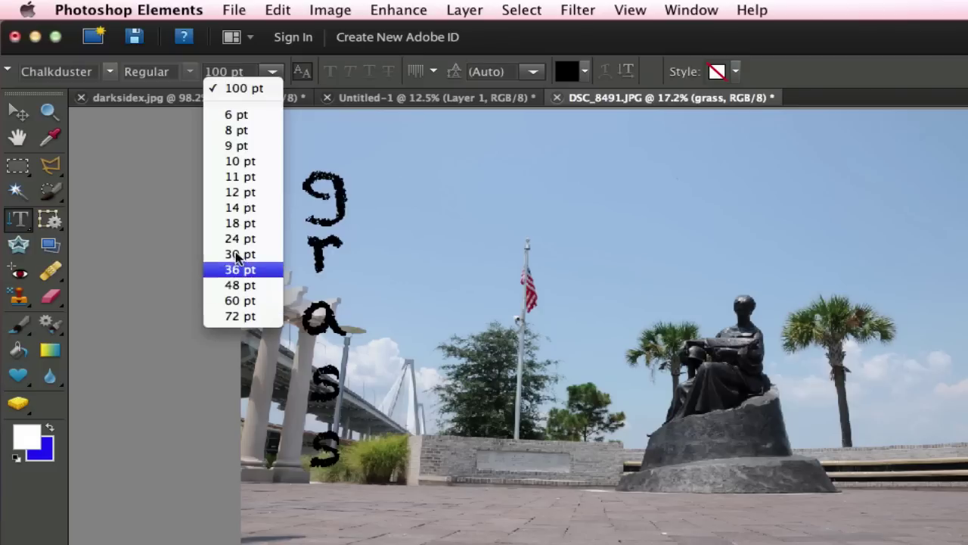
{"action": "left_click", "coordinate": [146, 193]}
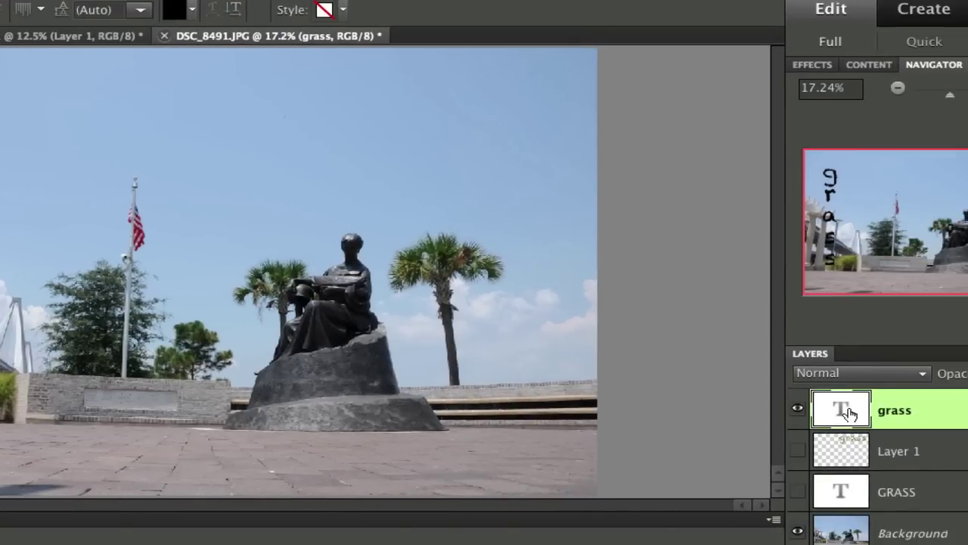
{"action": "double_click", "coordinate": [931, 422]}
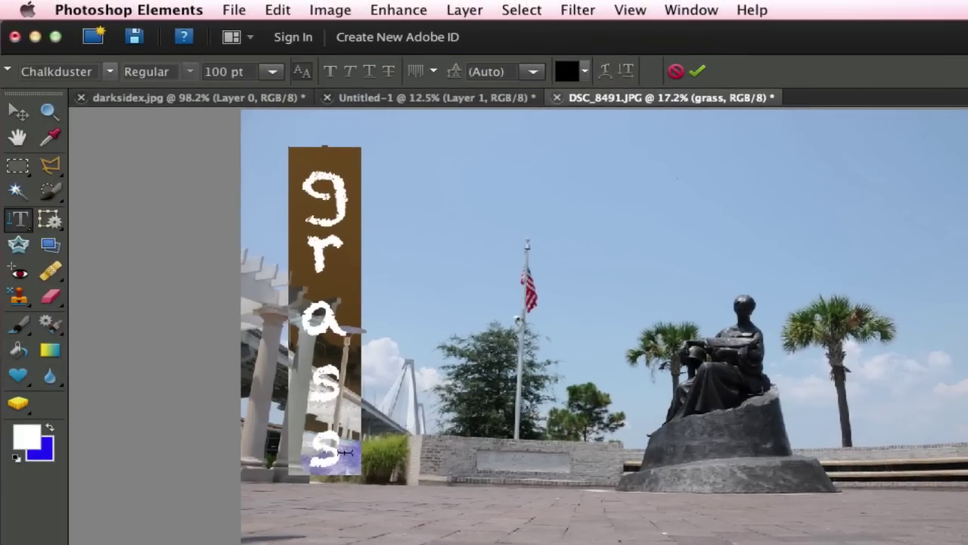
{"action": "left_click", "coordinate": [587, 71]}
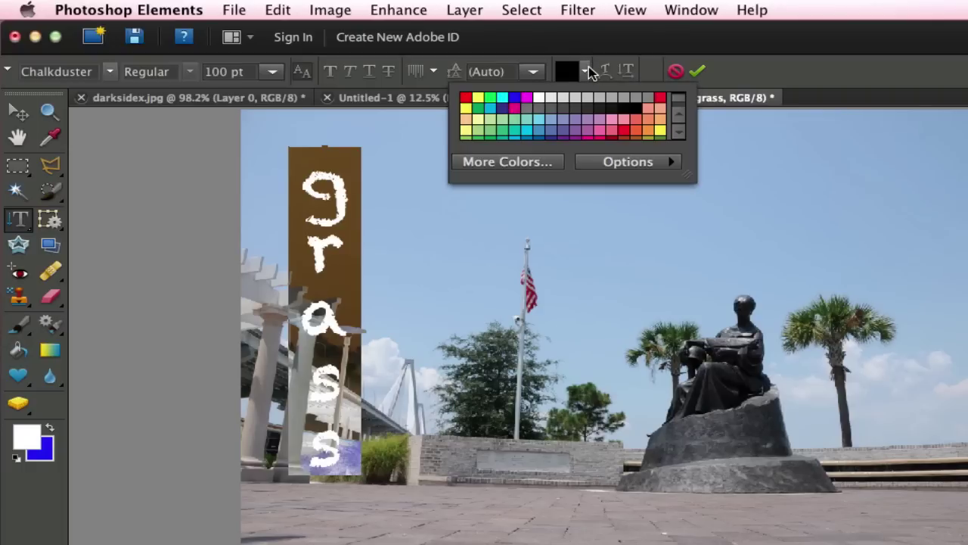
{"action": "left_click", "coordinate": [624, 130]}
{"action": "left_click", "coordinate": [741, 74]}
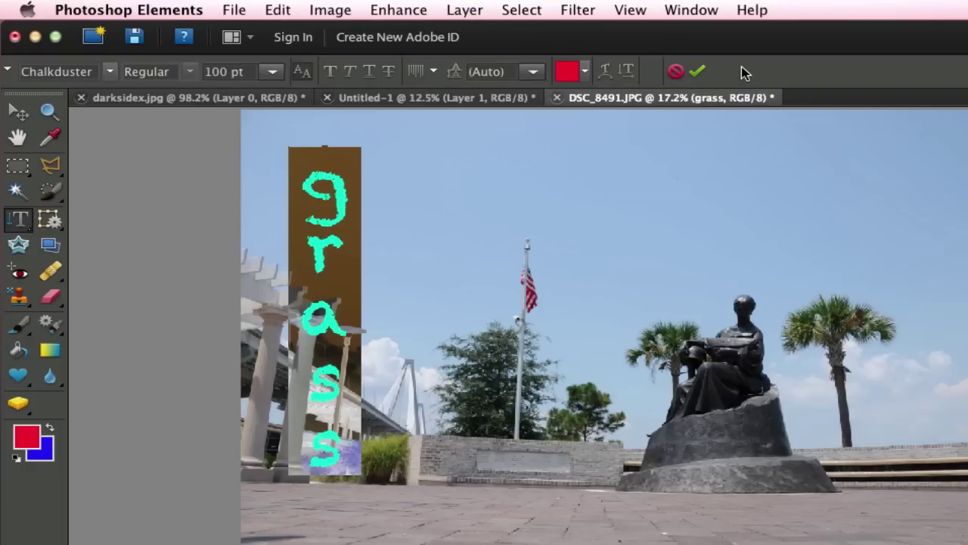
Warp the red text with Arc style, Bend -36, Horizontal Distortion +16, and commit
{"action": "left_click", "coordinate": [604, 72]}
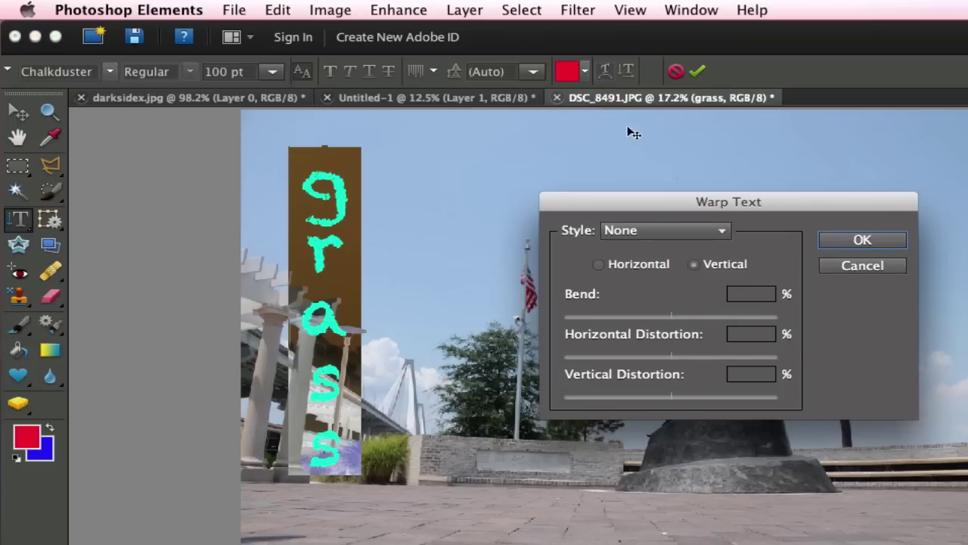
{"action": "left_click", "coordinate": [674, 232]}
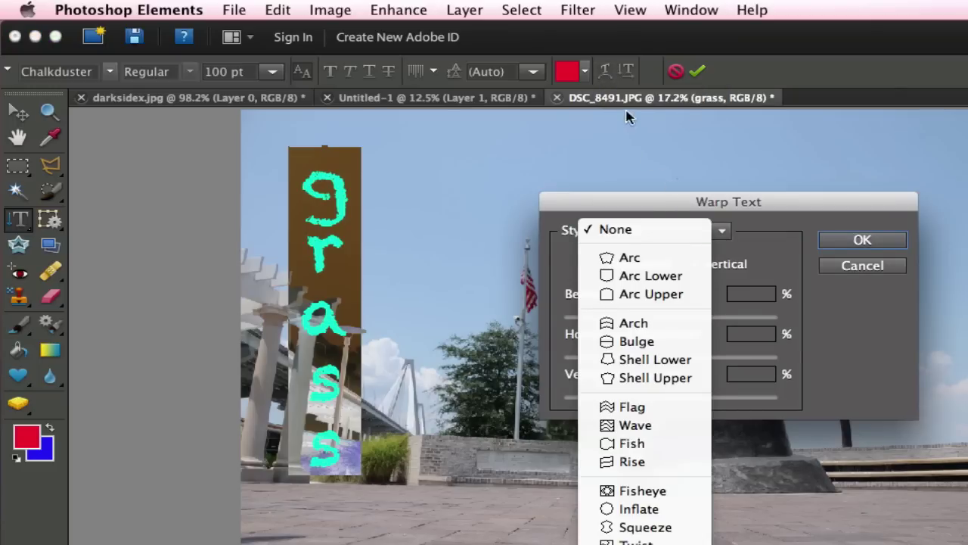
{"action": "left_click", "coordinate": [631, 257]}
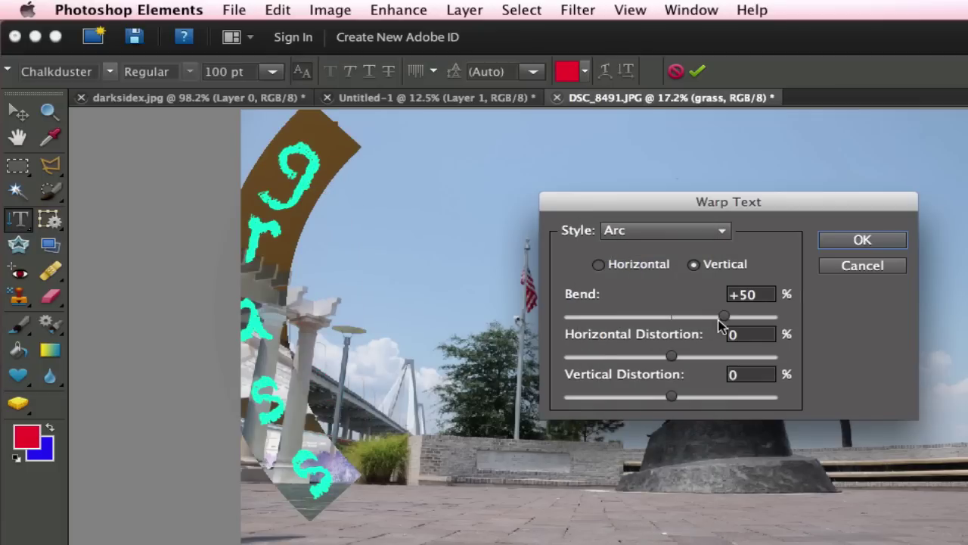
{"action": "left_click_drag", "start_coordinate": [724, 317], "coordinate": [633, 313]}
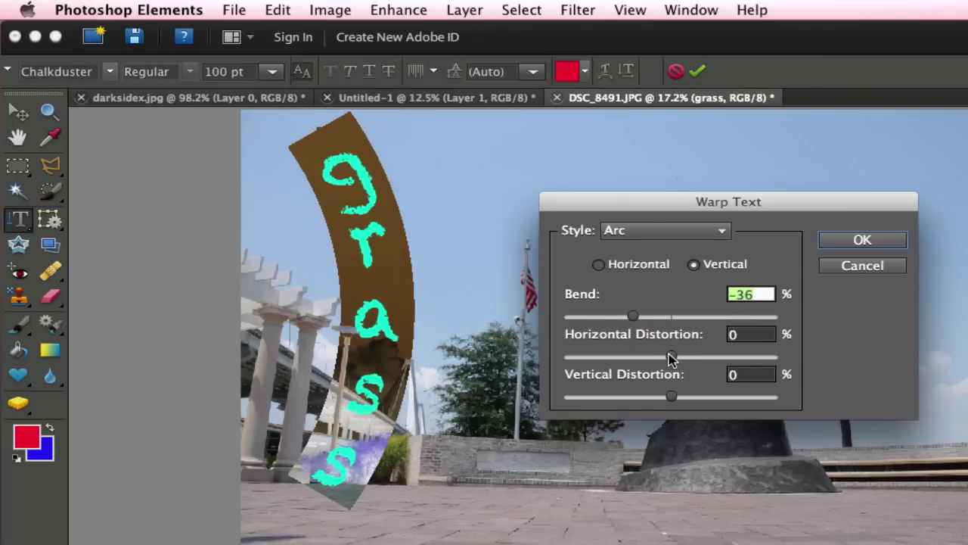
{"action": "mouse_move", "coordinate": [671, 358]}
{"action": "left_mouse_down"}
{"action": "mouse_move", "coordinate": [638, 357]}
{"action": "mouse_move", "coordinate": [689, 360]}
{"action": "left_mouse_up"}
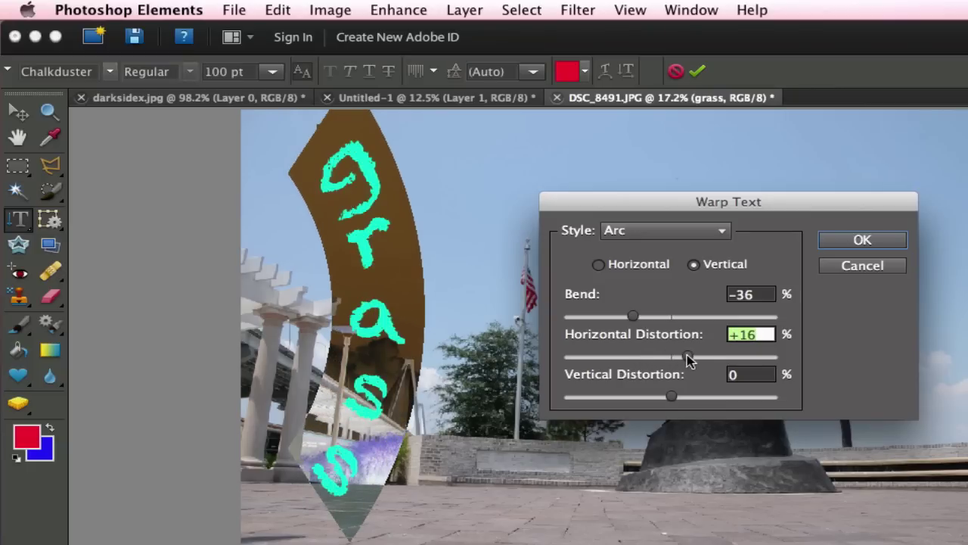
{"action": "left_click", "coordinate": [862, 240]}
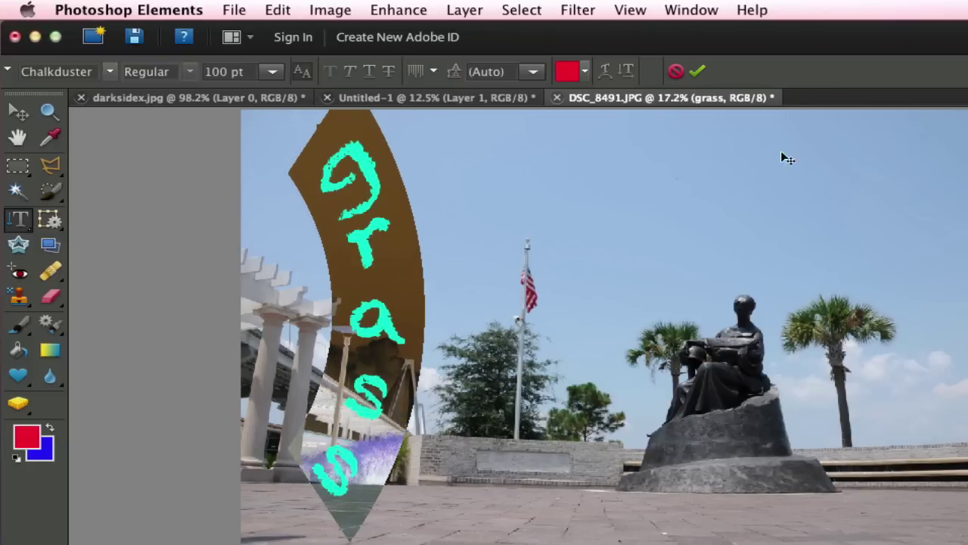
{"action": "left_click", "coordinate": [696, 71]}
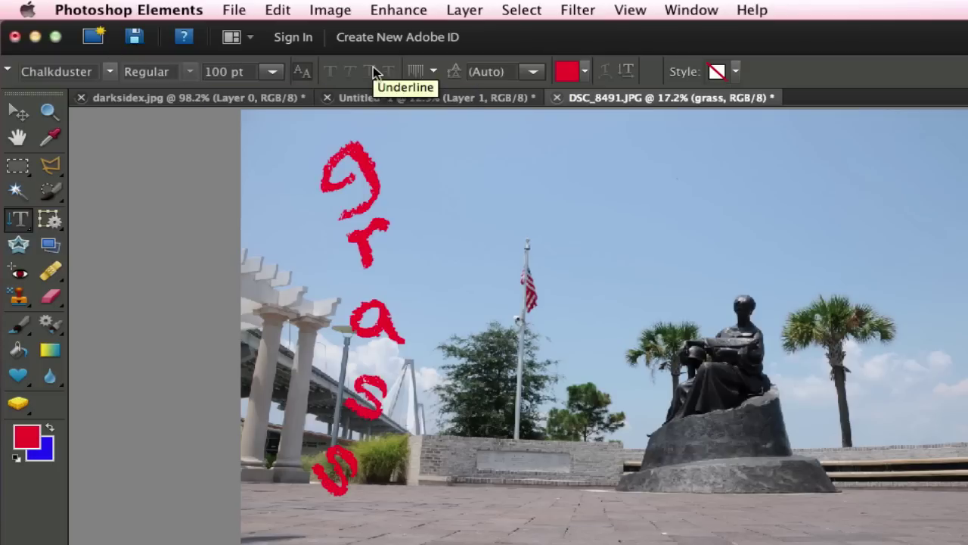
With the Horizontal Type Mask Tool, make a 'grass' selection in the sky above the flagpole
{"action": "left_click", "coordinate": [20, 225]}
{"action": "left_click", "coordinate": [107, 267]}
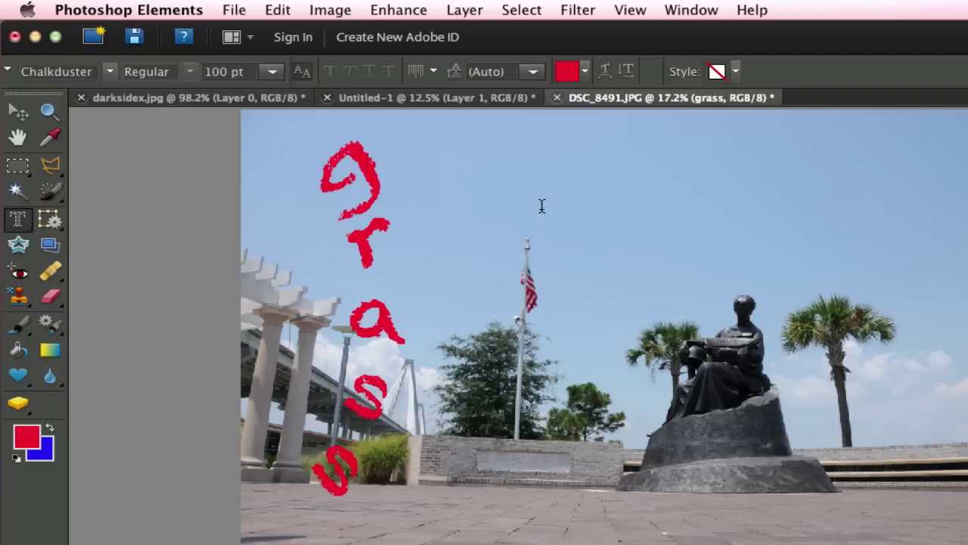
{"action": "left_click", "coordinate": [466, 219]}
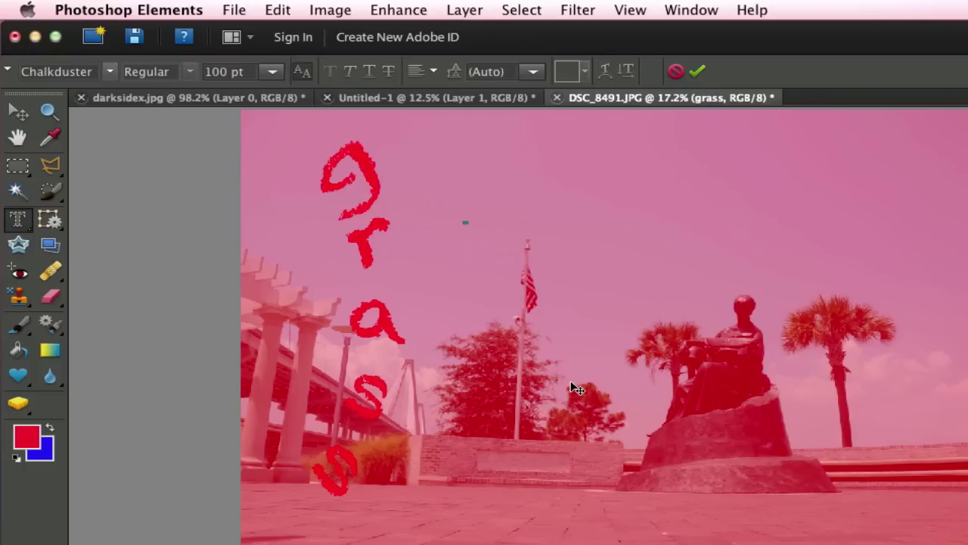
{"action": "type", "text": "grass"}
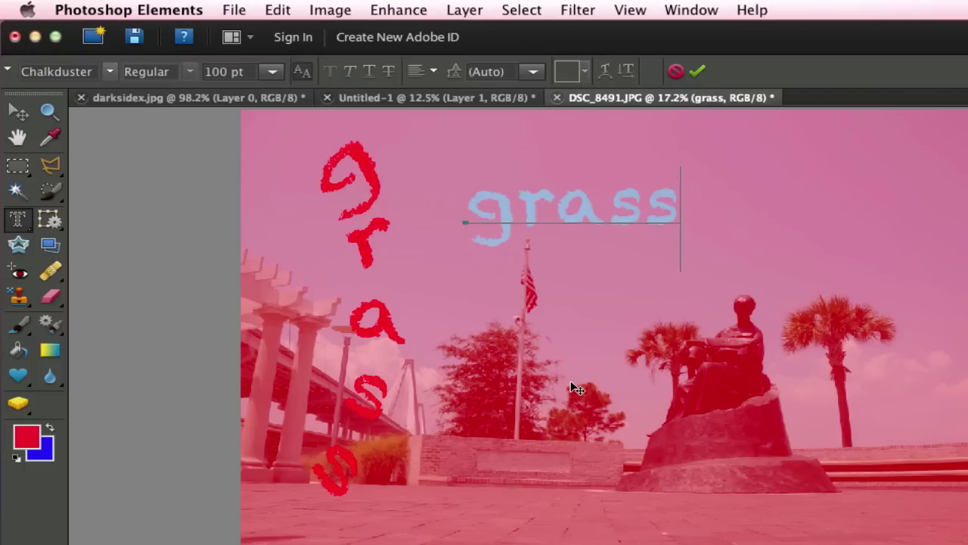
{"action": "left_click", "coordinate": [697, 71]}
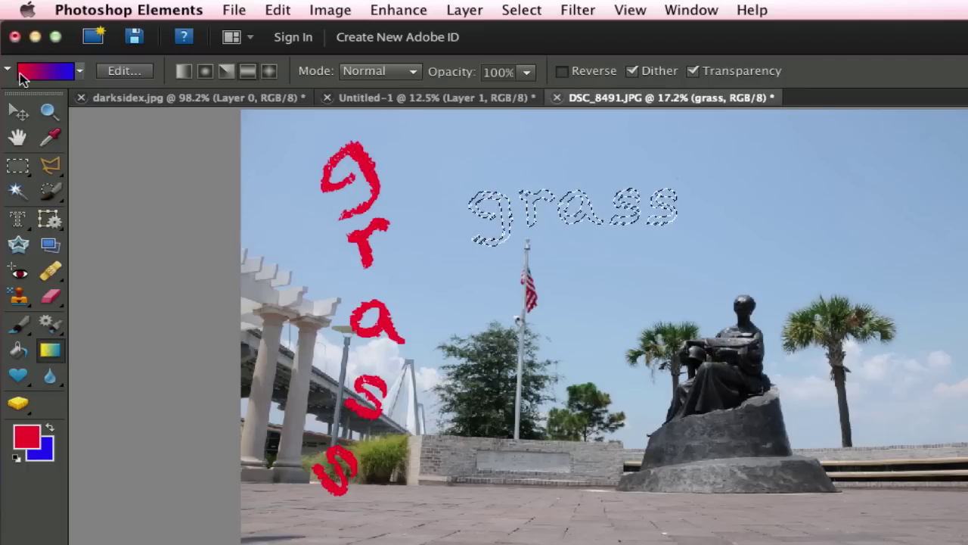
On a new layer, fill the grass selection with a red-to-blue gradient and deselect
{"action": "key", "text": "super+shift+alt+n"}
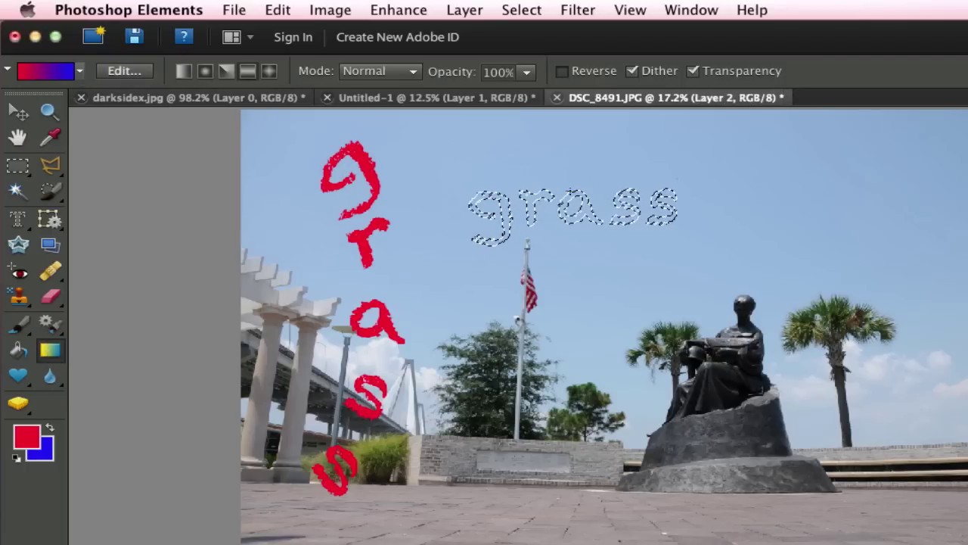
{"action": "left_click_drag", "start_coordinate": [567, 229], "coordinate": [568, 232]}
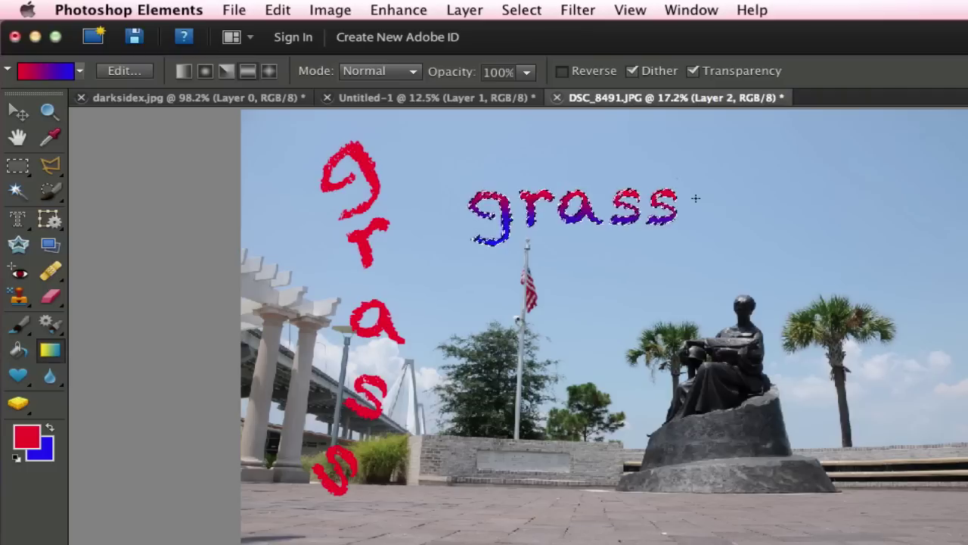
{"action": "key", "text": "super+d"}
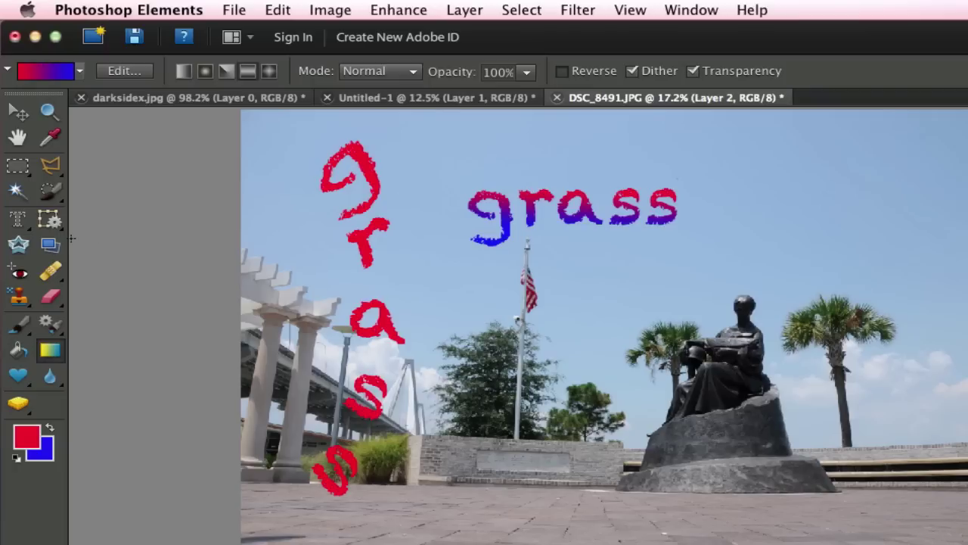
With the Vertical Type Mask Tool, make a 'grass' selection in the upper right sky
{"action": "left_click", "coordinate": [23, 226]}
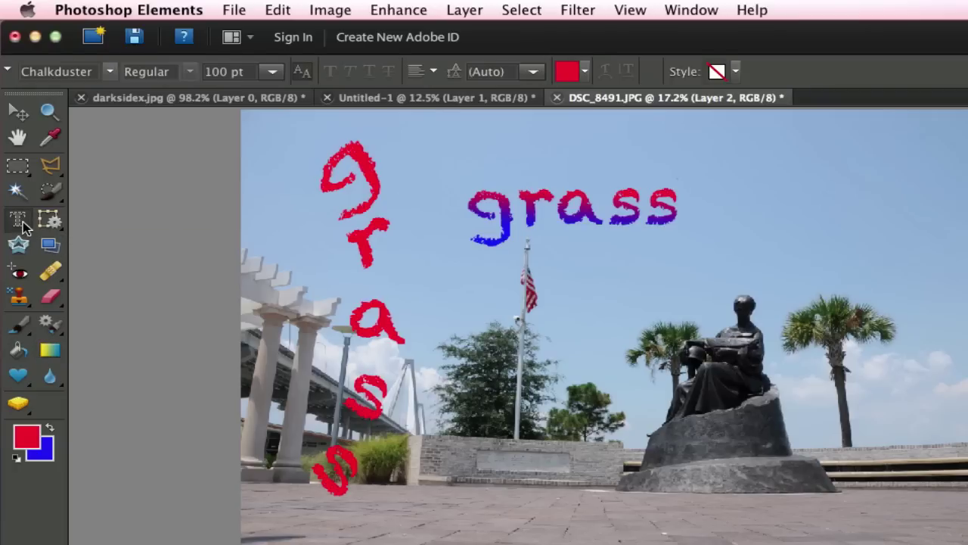
{"action": "left_click_drag", "start_coordinate": [23, 226], "coordinate": [85, 286]}
{"action": "left_click", "coordinate": [807, 154]}
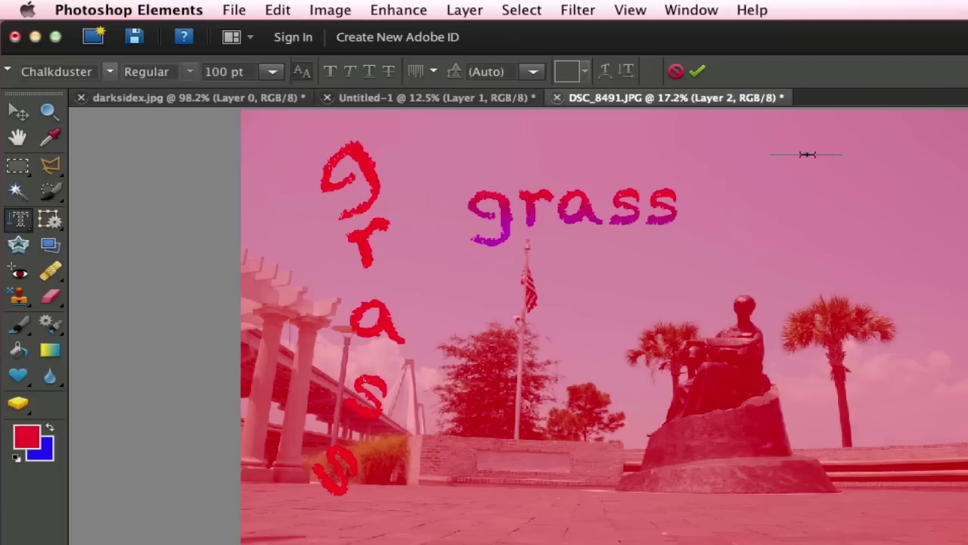
{"action": "type", "text": "grass"}
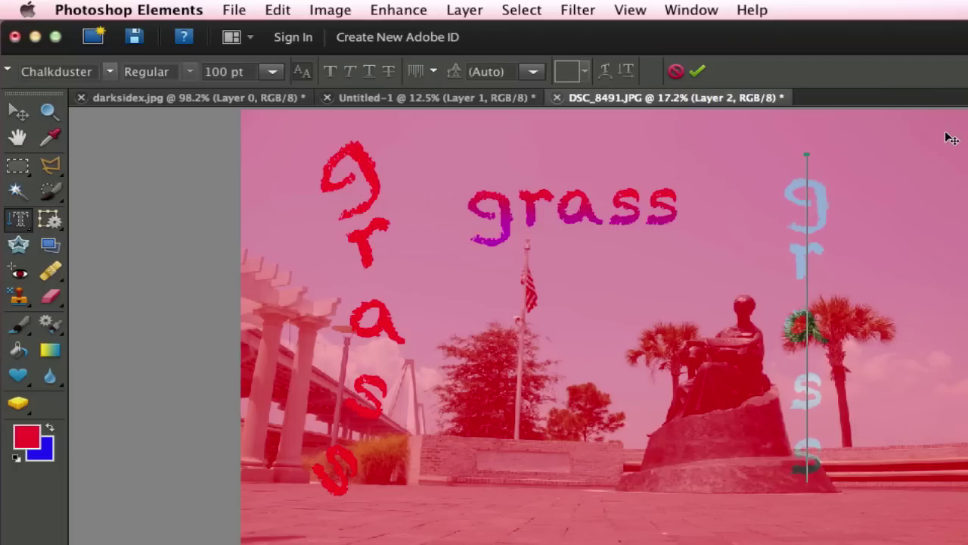
{"action": "left_click", "coordinate": [697, 73]}
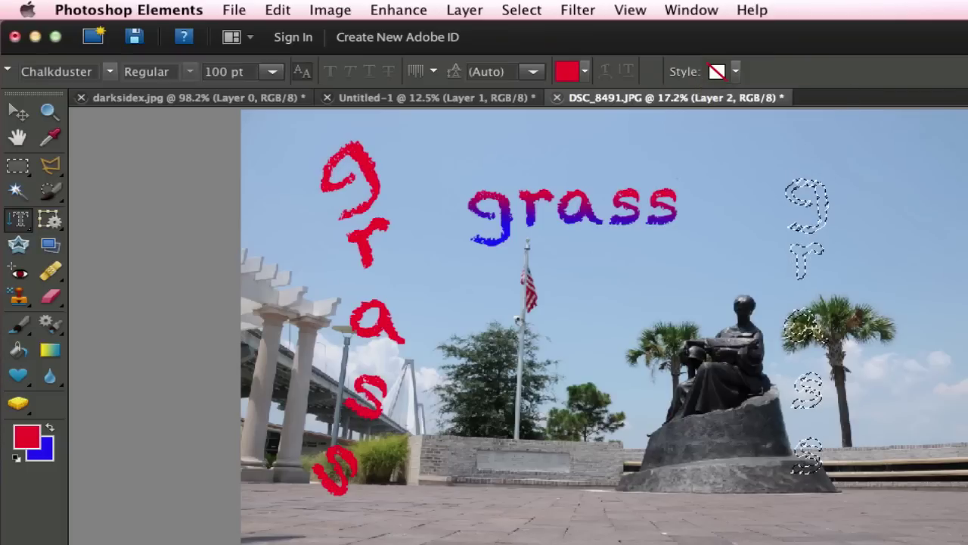
{"action": "left_click", "coordinate": [277, 10]}
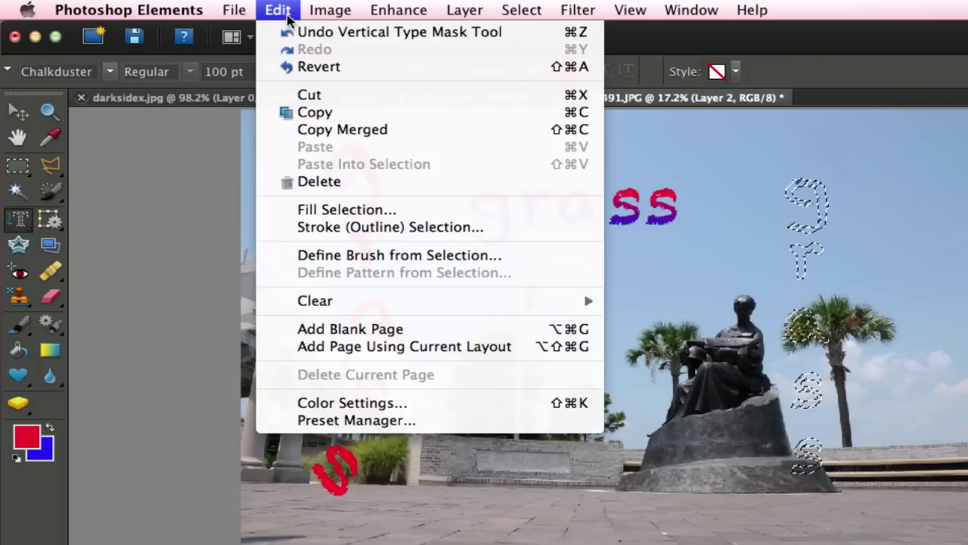
{"action": "left_click", "coordinate": [323, 210]}
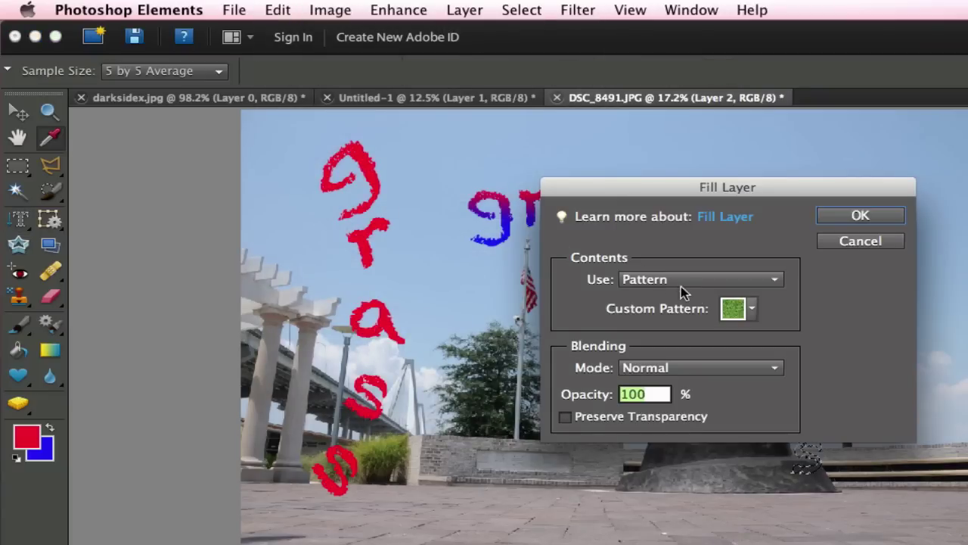
{"action": "left_click", "coordinate": [751, 308]}
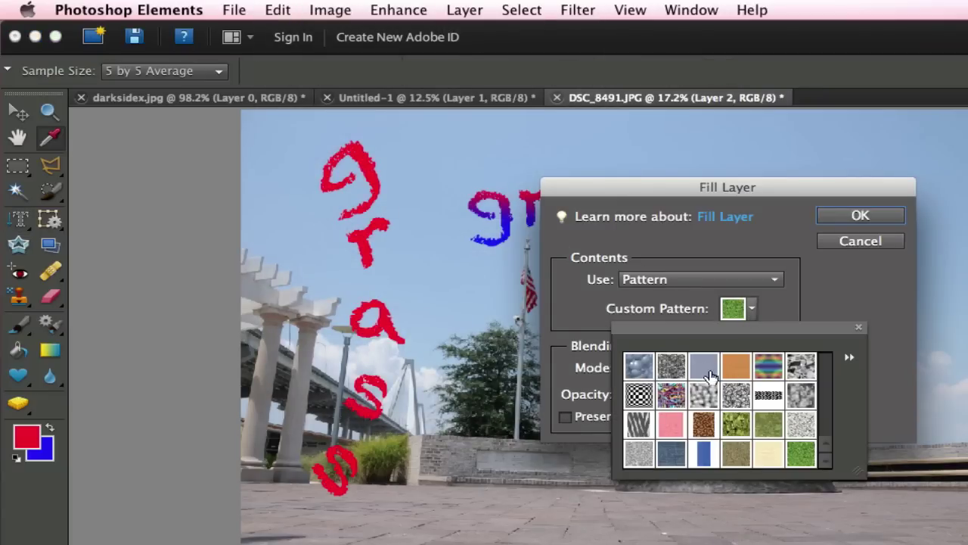
{"action": "left_click", "coordinate": [639, 393]}
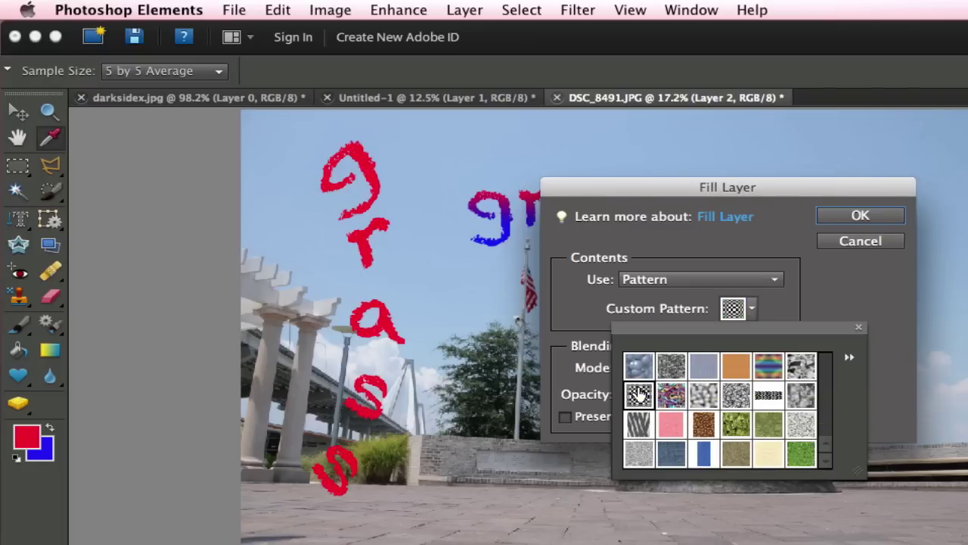
{"action": "left_click", "coordinate": [855, 217]}
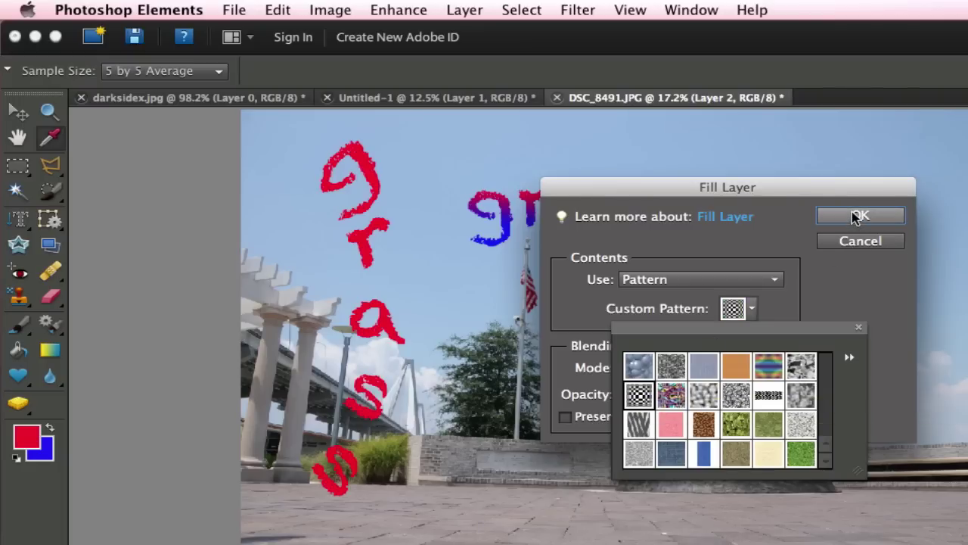
{"action": "left_click", "coordinate": [856, 217]}
{"action": "left_click", "coordinate": [856, 217]}
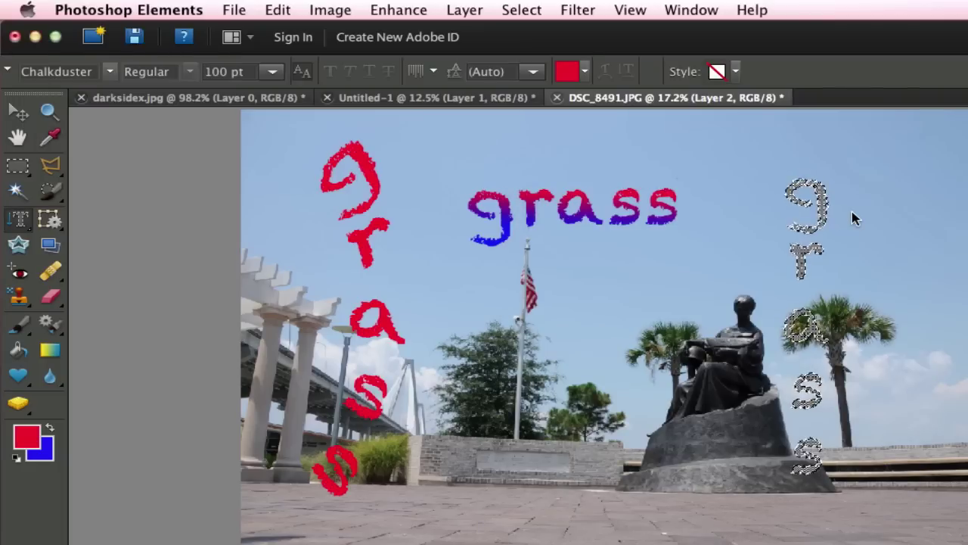
{"action": "key", "text": "super+d"}
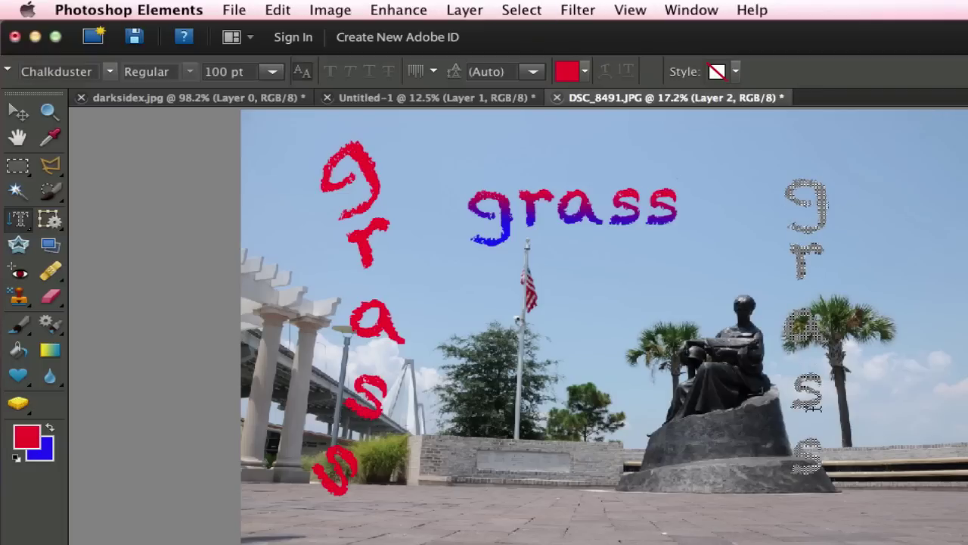
{"action": "key", "text": "super+z"}
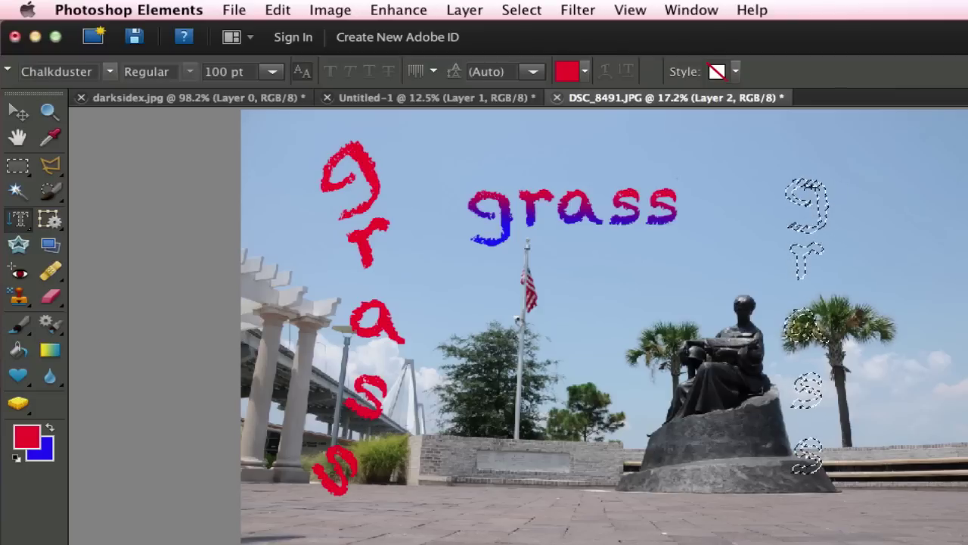
Outline the vertical grass selection with a 3 px red stroke inside, then deselect
{"action": "left_click", "coordinate": [278, 8]}
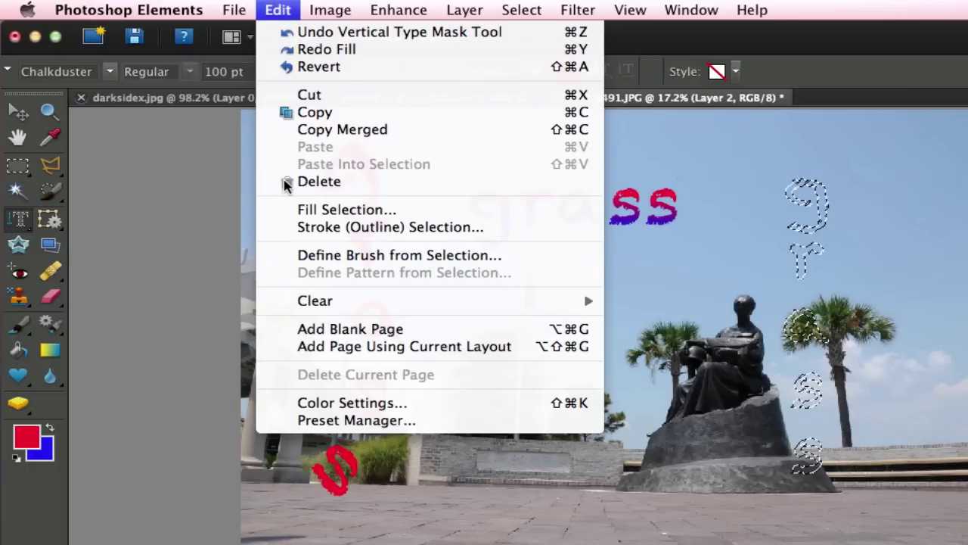
{"action": "left_click", "coordinate": [296, 227]}
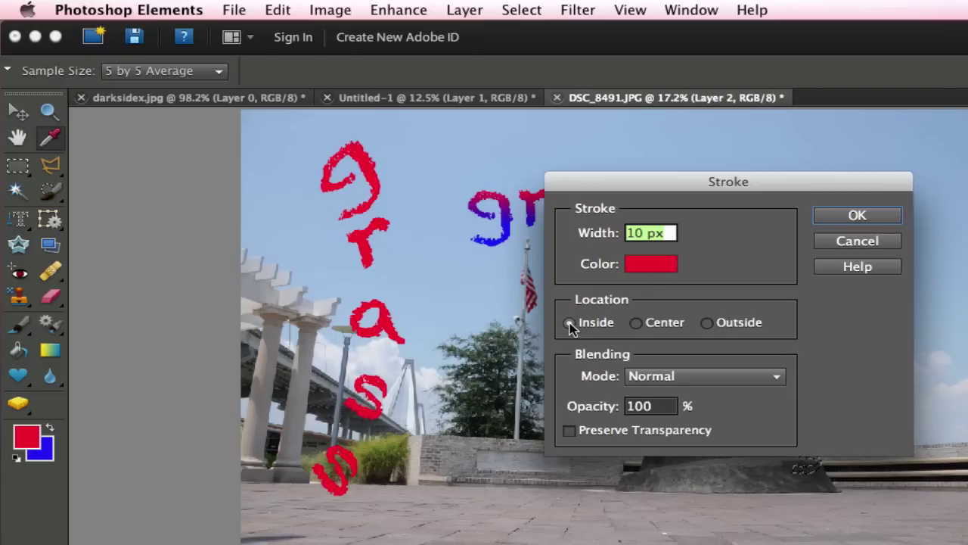
{"action": "left_click", "coordinate": [643, 235]}
{"action": "key", "text": "BackSpace"}
{"action": "key", "text": "BackSpace"}
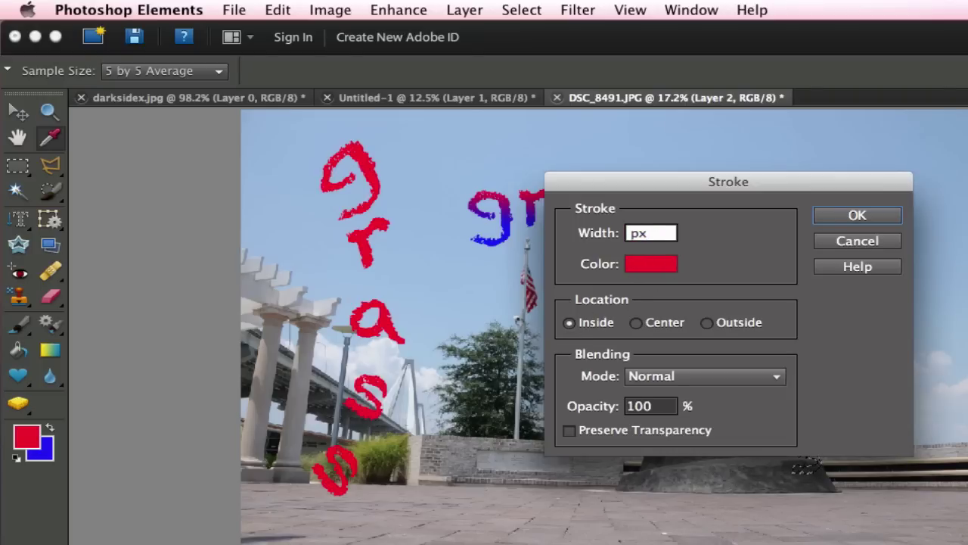
{"action": "type", "text": "3"}
{"action": "left_click", "coordinate": [857, 215]}
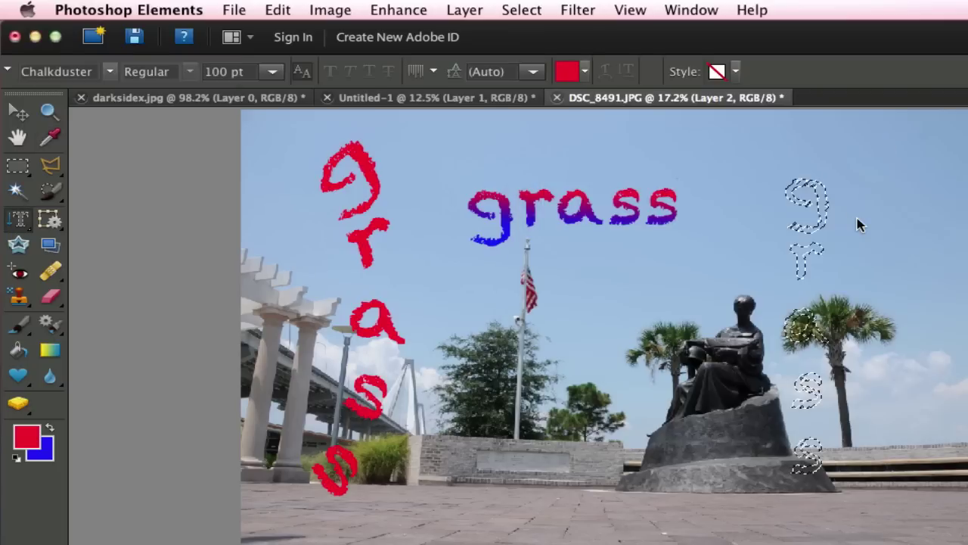
{"action": "key", "text": "super+d"}
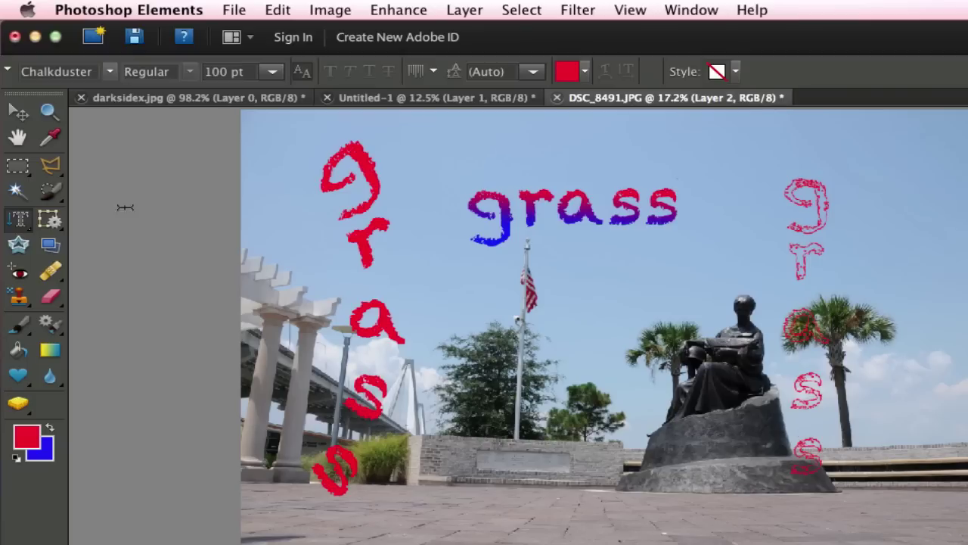
Hide the top text layer and the red vertical letters layer in the Layers panel
{"action": "left_click", "coordinate": [18, 226]}
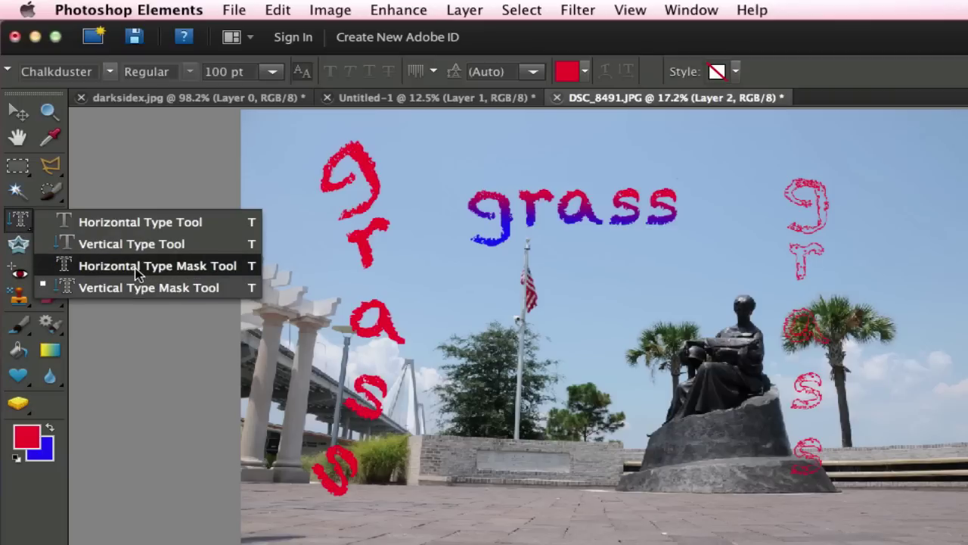
{"action": "left_click", "coordinate": [162, 168]}
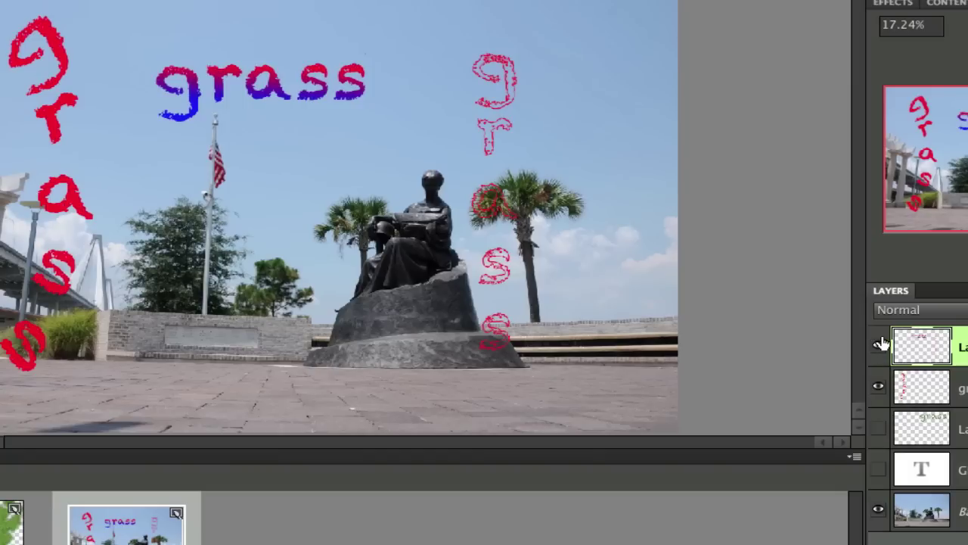
{"action": "left_click", "coordinate": [878, 345]}
{"action": "left_click", "coordinate": [878, 386]}
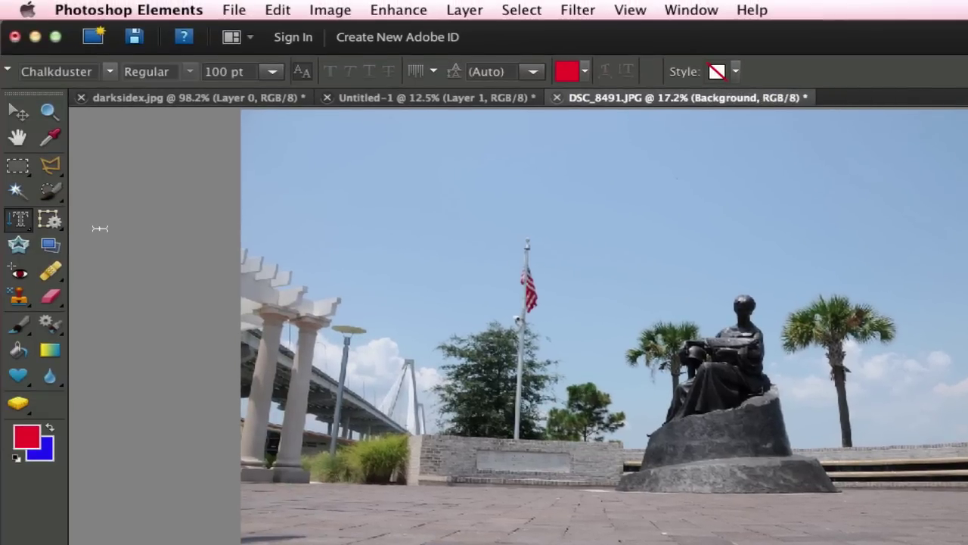
Activate the Recompose tool, dismiss its intro dialog, and pick the Mark for Removal brush
{"action": "left_click", "coordinate": [48, 222]}
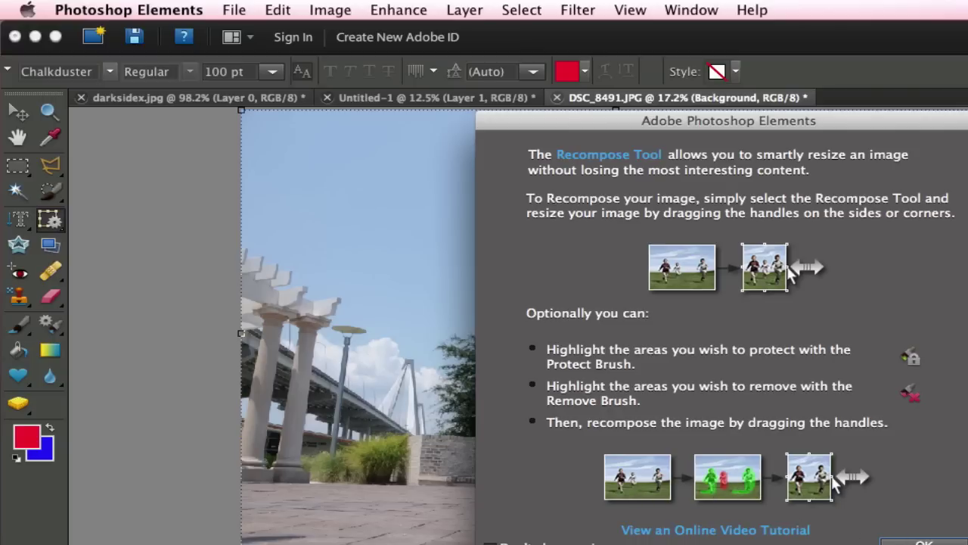
{"action": "left_click", "coordinate": [922, 541]}
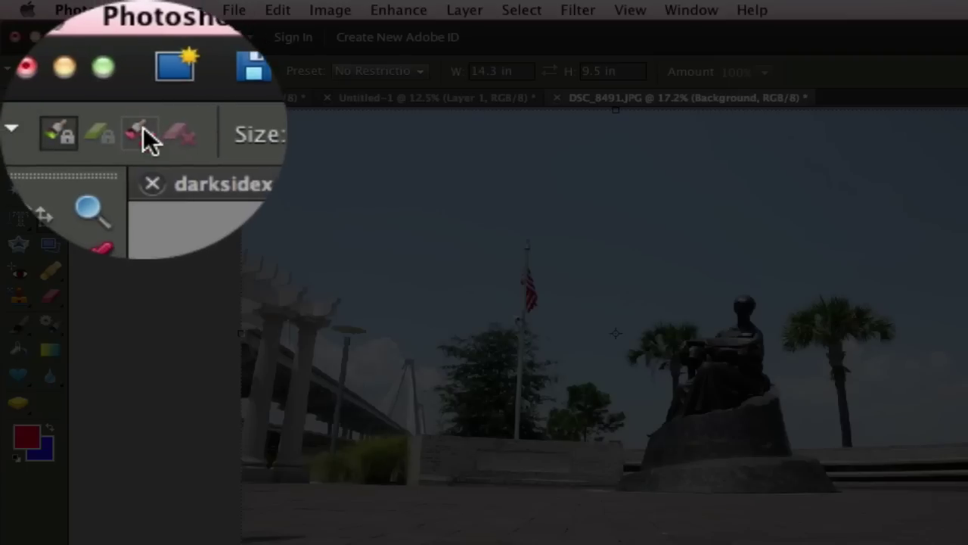
{"action": "left_click", "coordinate": [142, 135]}
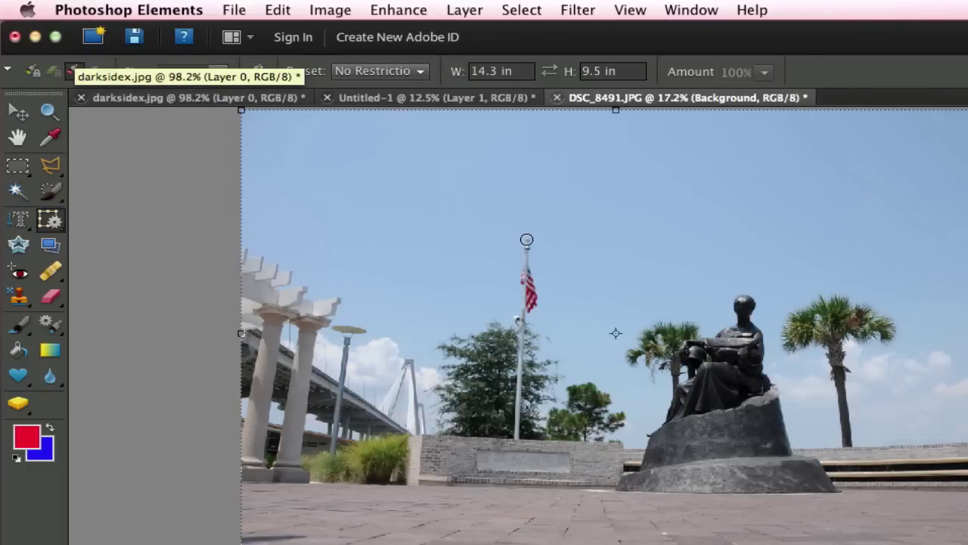
{"action": "mouse_move", "coordinate": [526, 240]}
{"action": "left_mouse_down"}
{"action": "mouse_move", "coordinate": [527, 299]}
{"action": "mouse_move", "coordinate": [521, 284]}
{"action": "mouse_move", "coordinate": [531, 300]}
{"action": "mouse_move", "coordinate": [517, 344]}
{"action": "mouse_move", "coordinate": [515, 326]}
{"action": "mouse_move", "coordinate": [520, 433]}
{"action": "mouse_move", "coordinate": [525, 331]}
{"action": "left_mouse_up"}
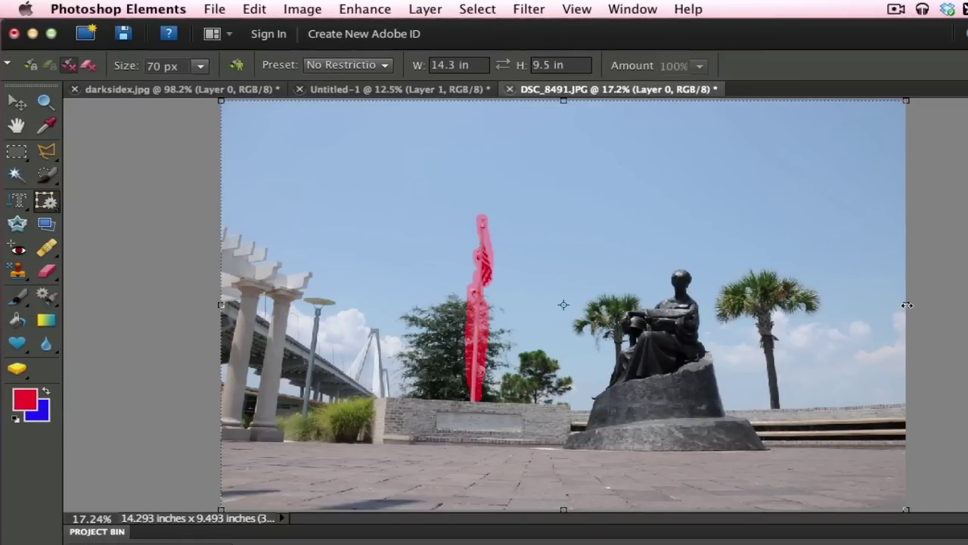
{"action": "left_click", "coordinate": [907, 305]}
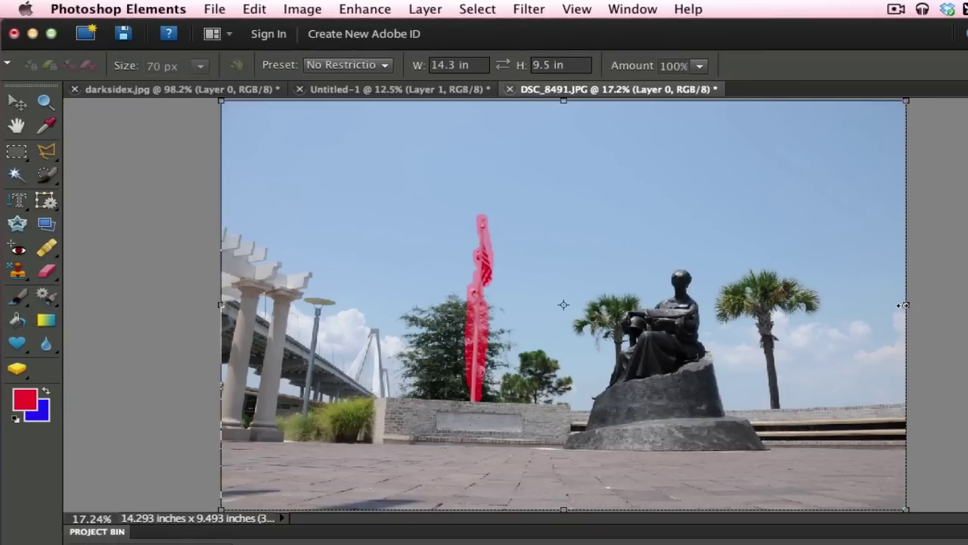
{"action": "left_click_drag", "start_coordinate": [901, 304], "coordinate": [882, 304]}
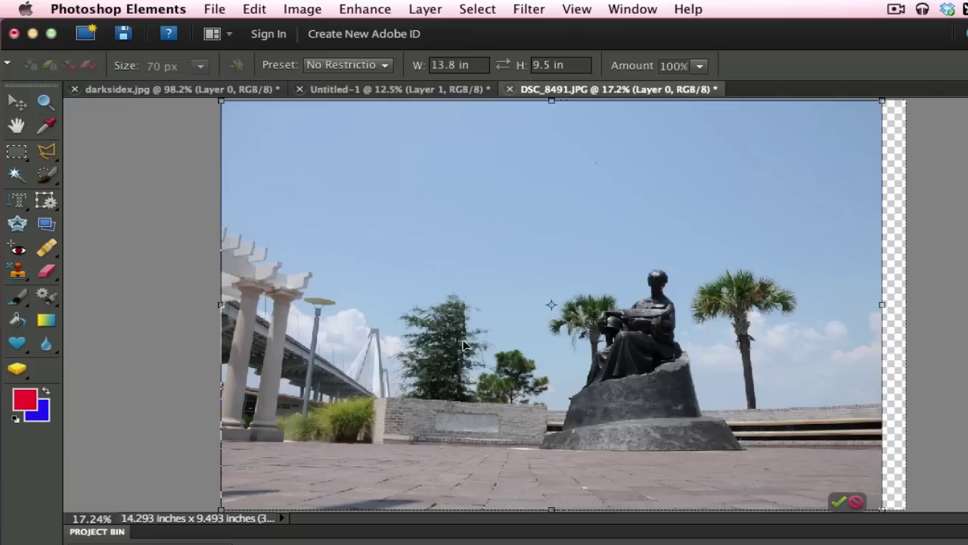
{"action": "key", "text": "Return"}
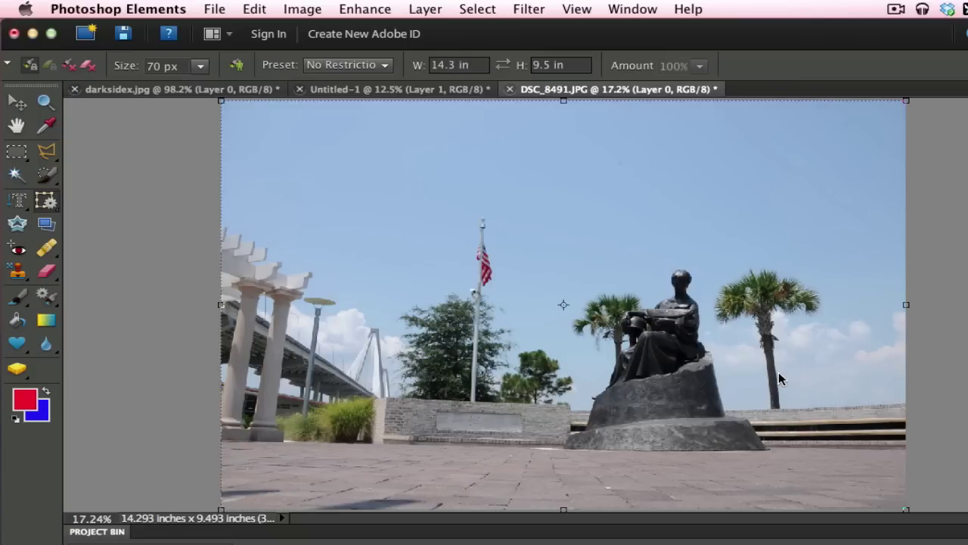
With the Crop tool, frame the flag, palm trees and statue, trimming sky and pavement
{"action": "left_click", "coordinate": [48, 201]}
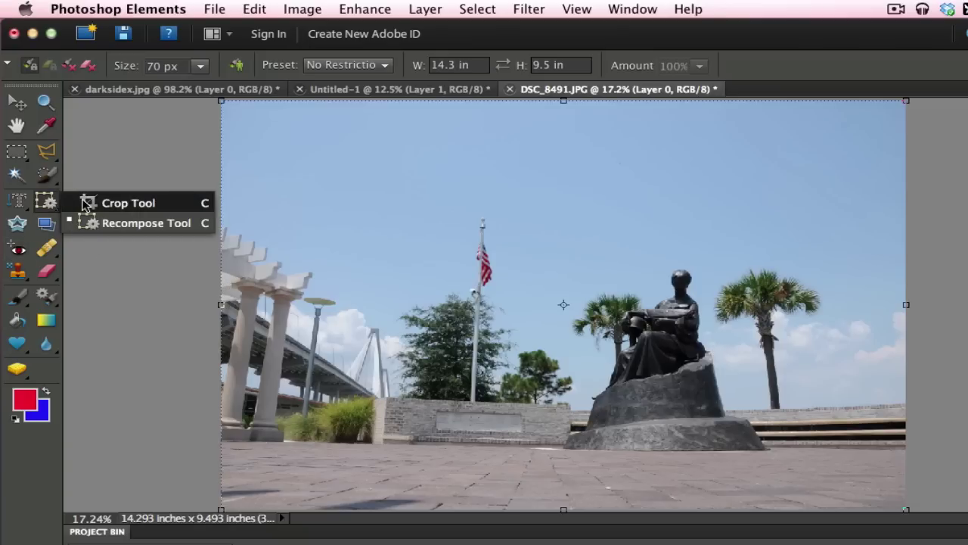
{"action": "left_click", "coordinate": [85, 204]}
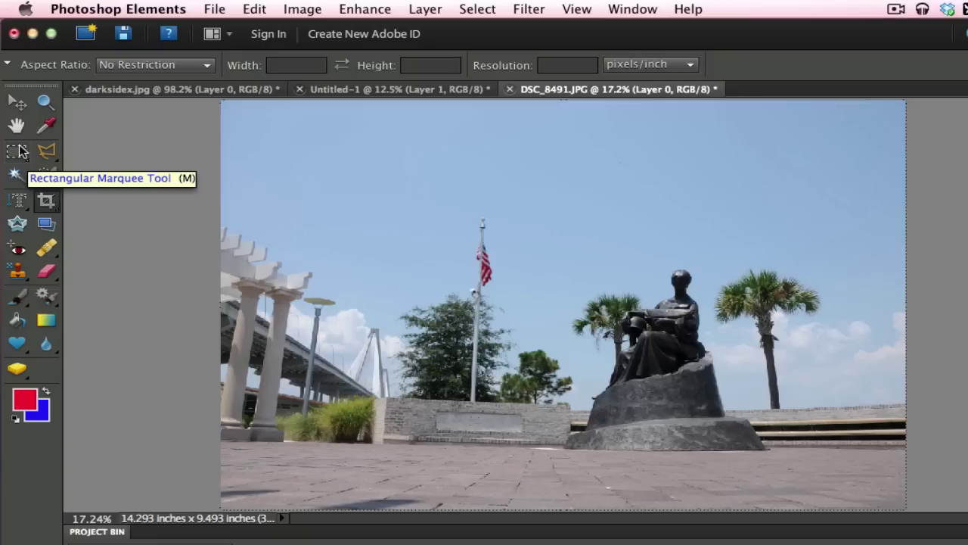
{"action": "left_click", "coordinate": [307, 8]}
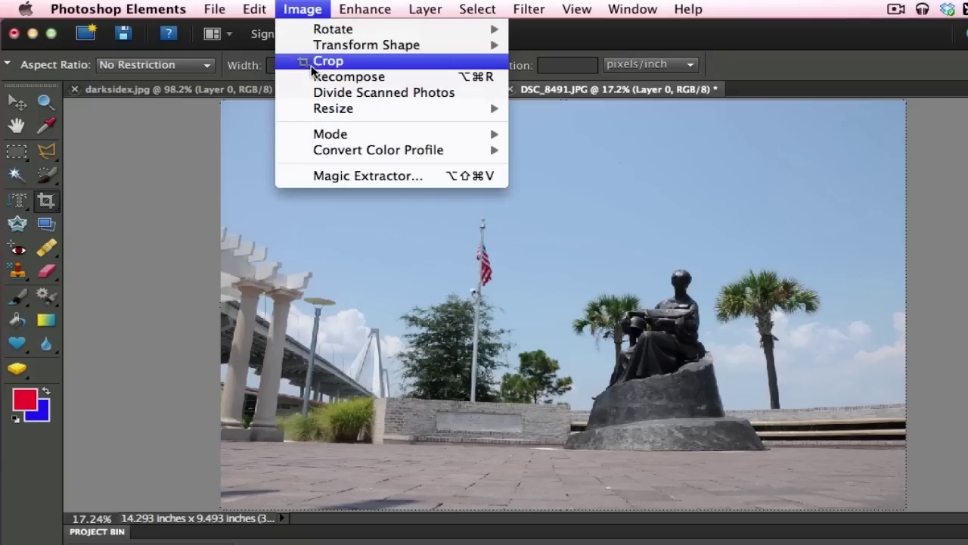
{"action": "left_click", "coordinate": [122, 233]}
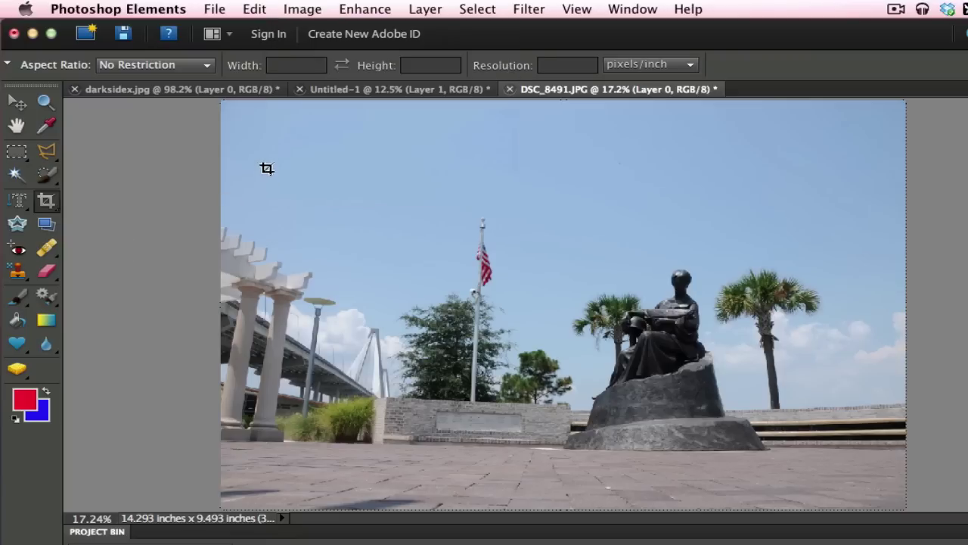
{"action": "left_click_drag", "start_coordinate": [267, 159], "coordinate": [840, 468]}
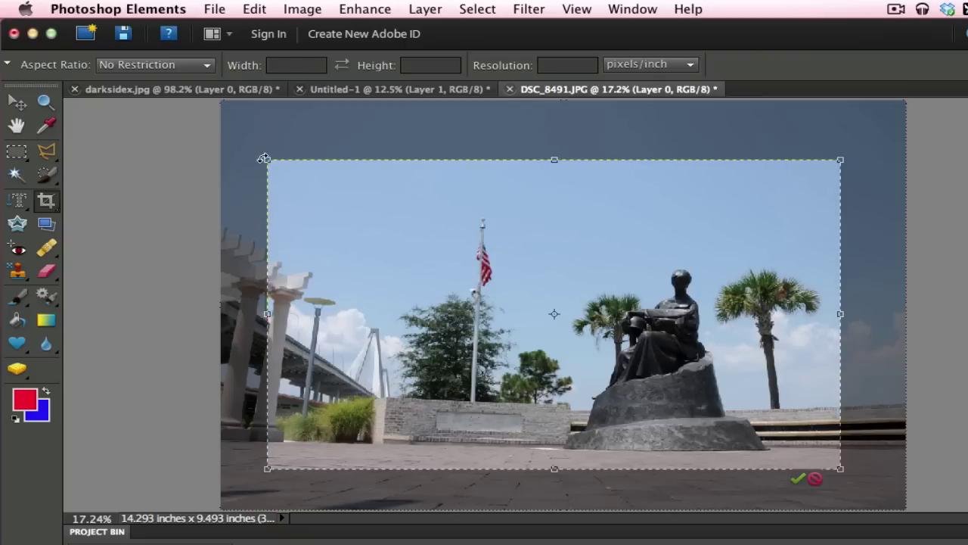
{"action": "left_click_drag", "start_coordinate": [267, 160], "coordinate": [279, 200]}
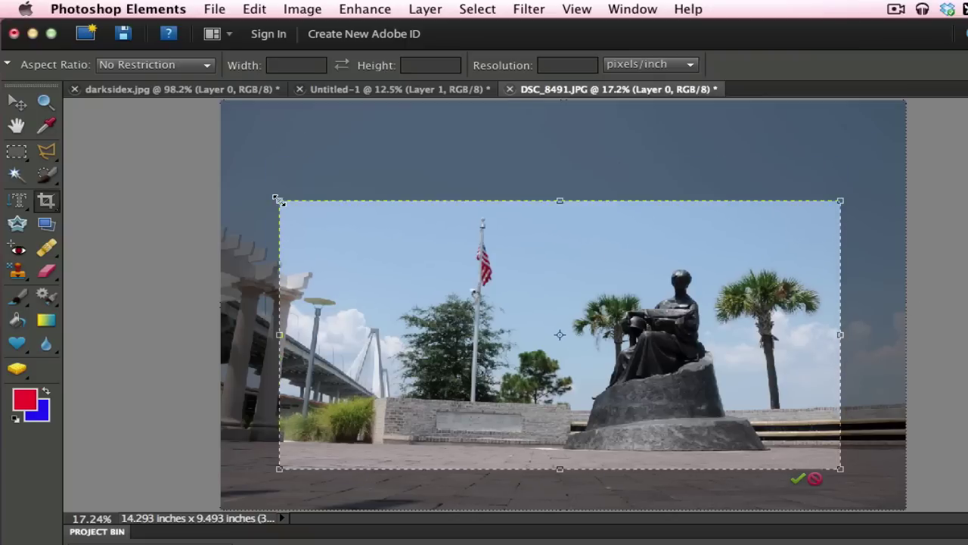
Enter crop width 7, height 5 and resolution 300
{"action": "left_click", "coordinate": [295, 65]}
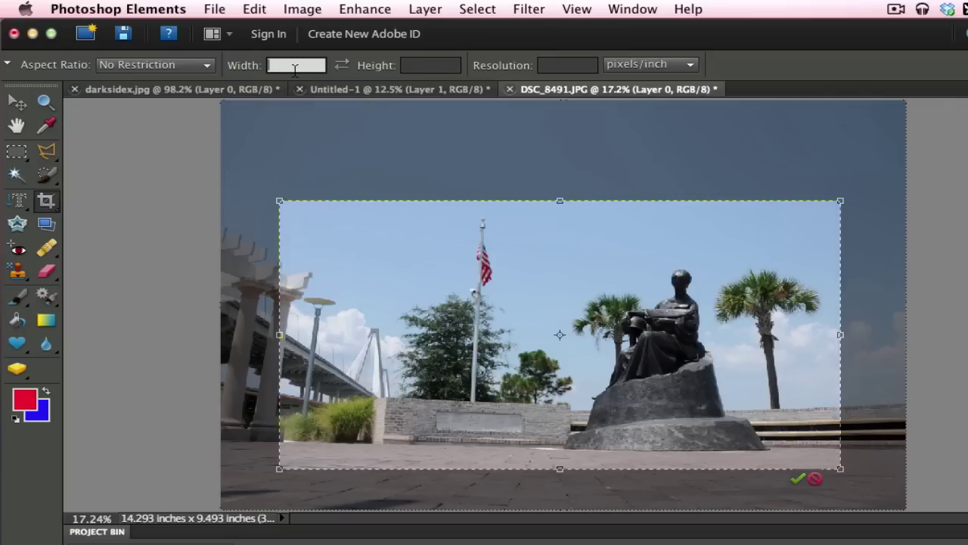
{"action": "type", "text": "7"}
{"action": "left_click", "coordinate": [421, 66]}
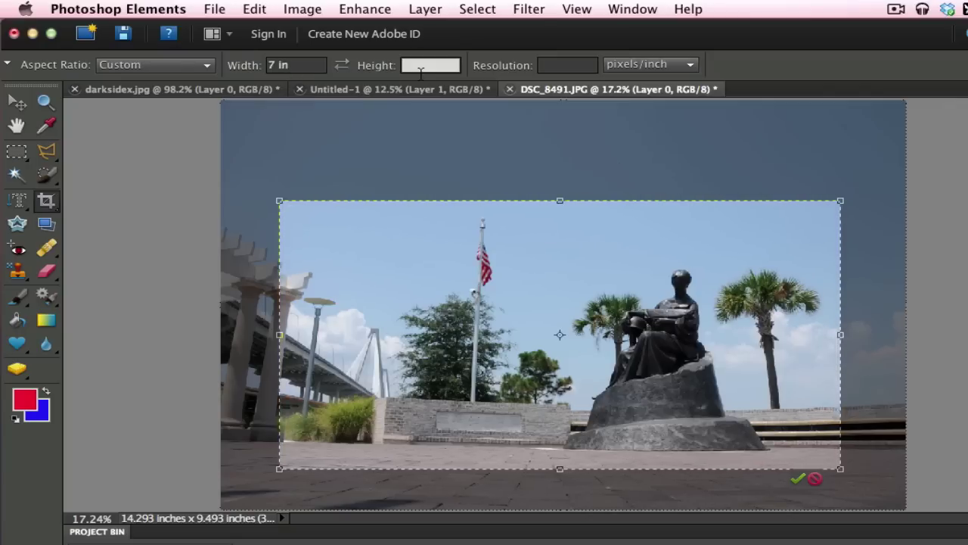
{"action": "type", "text": "5"}
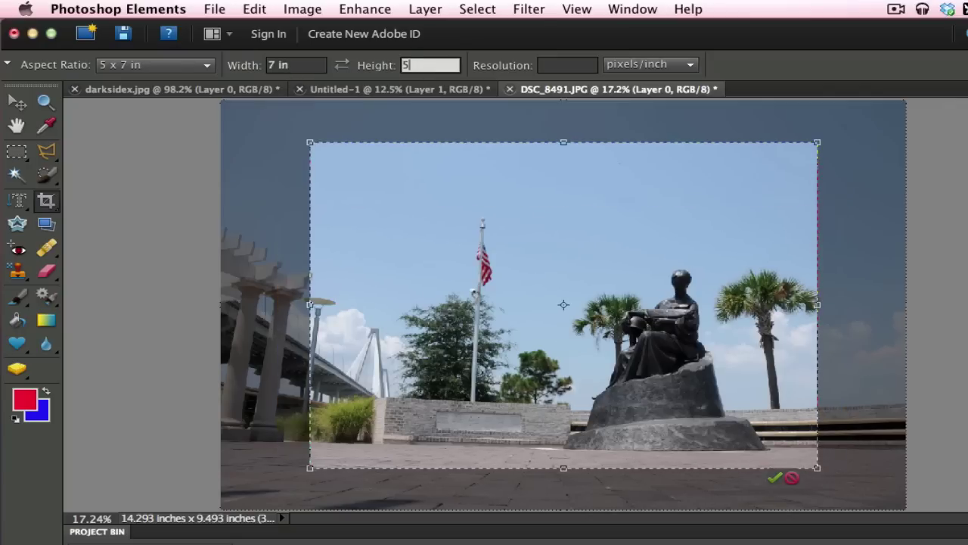
{"action": "left_click", "coordinate": [574, 67]}
{"action": "type", "text": "300"}
{"action": "key", "text": "Return"}
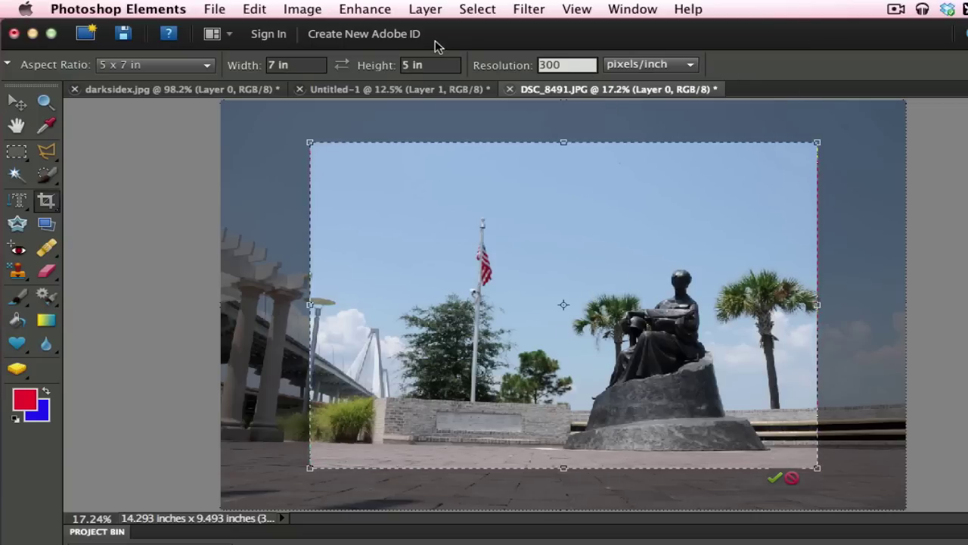
{"action": "left_click", "coordinate": [441, 67]}
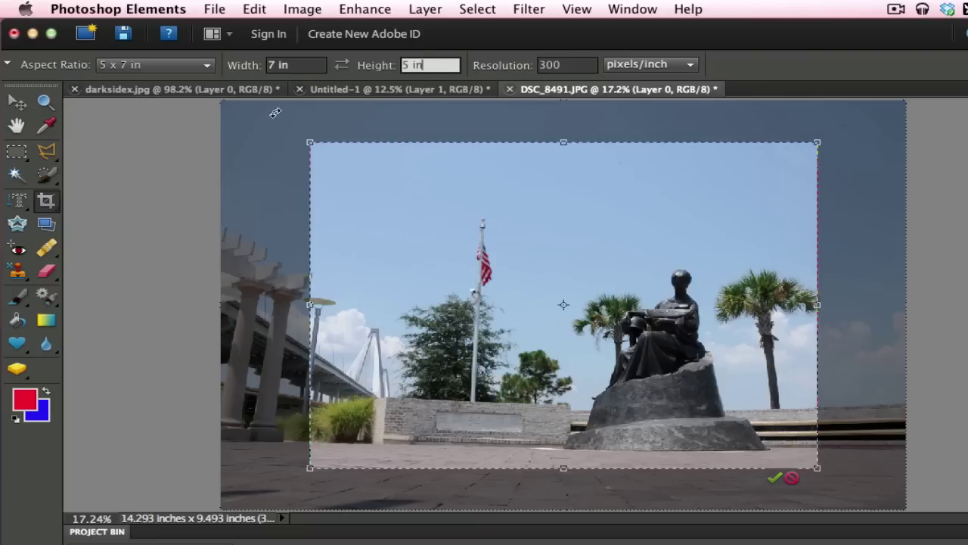
Try the 8x10 preset, apply a 4x6 in crop, then undo it
{"action": "left_click", "coordinate": [183, 65]}
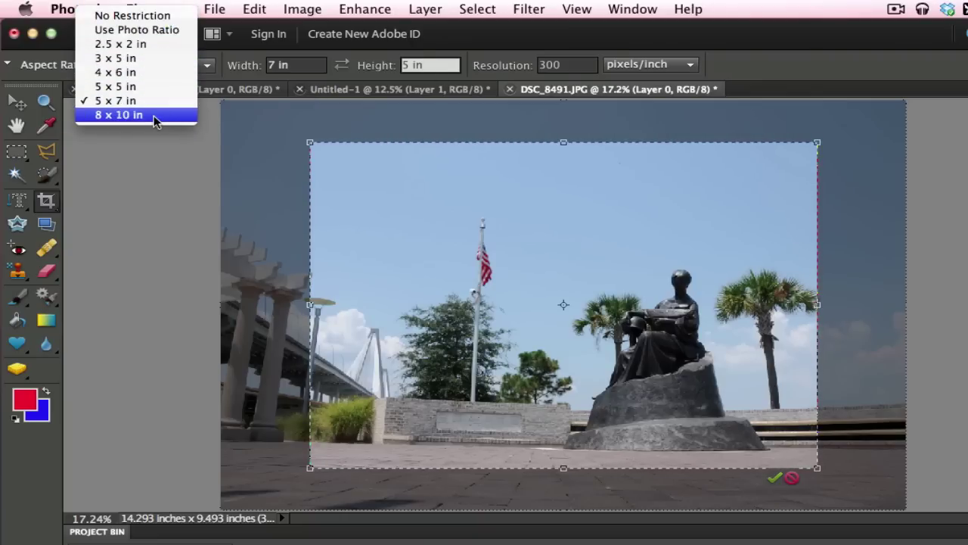
{"action": "left_click", "coordinate": [156, 114]}
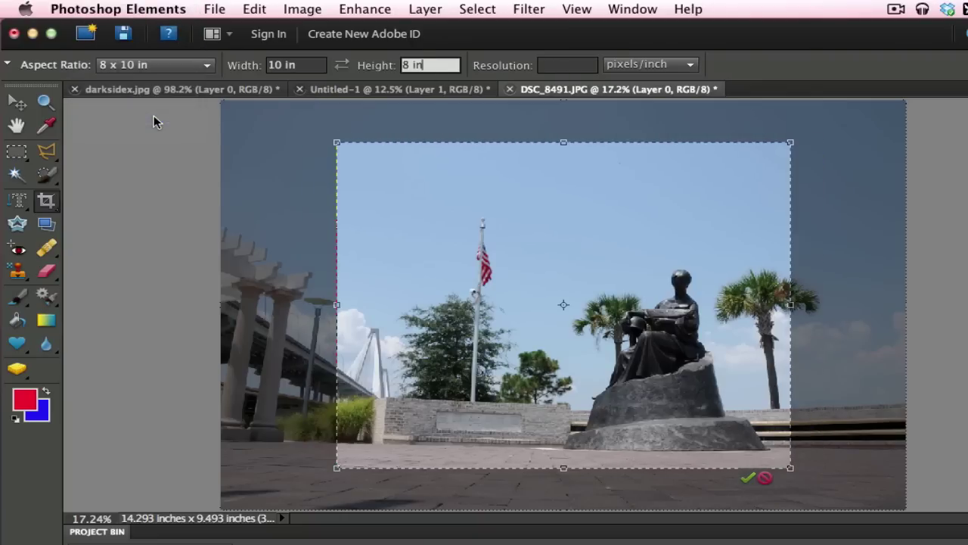
{"action": "left_click", "coordinate": [160, 65]}
{"action": "left_click", "coordinate": [158, 23]}
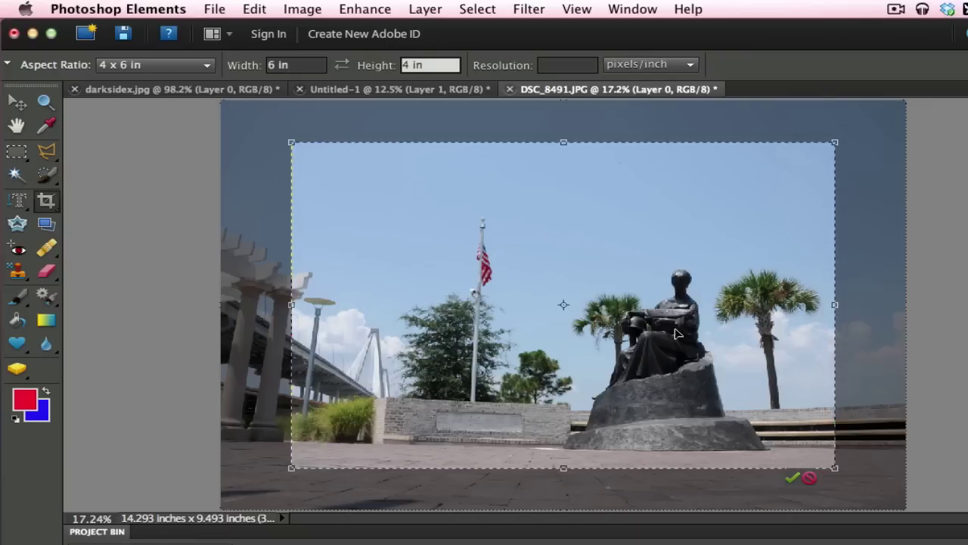
{"action": "left_click", "coordinate": [792, 477]}
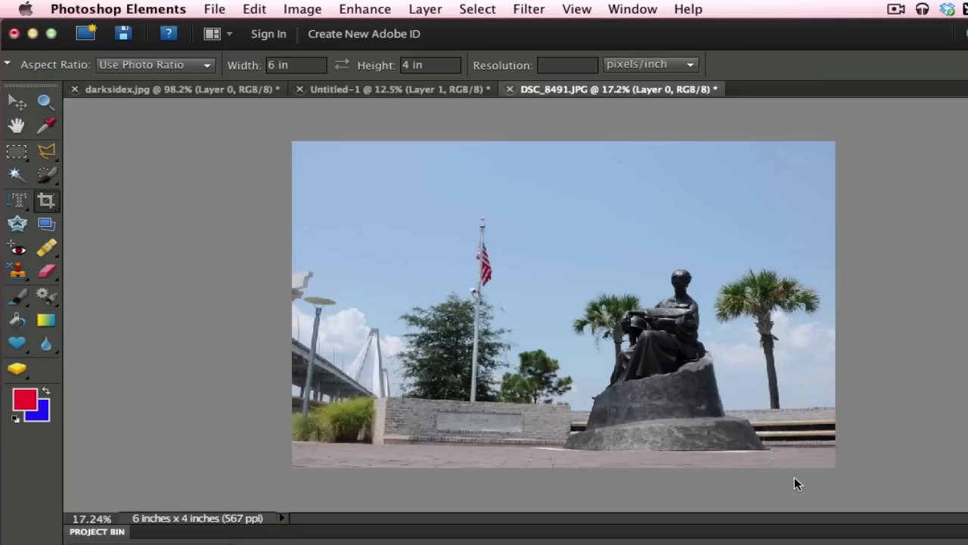
{"action": "key", "text": "super+z"}
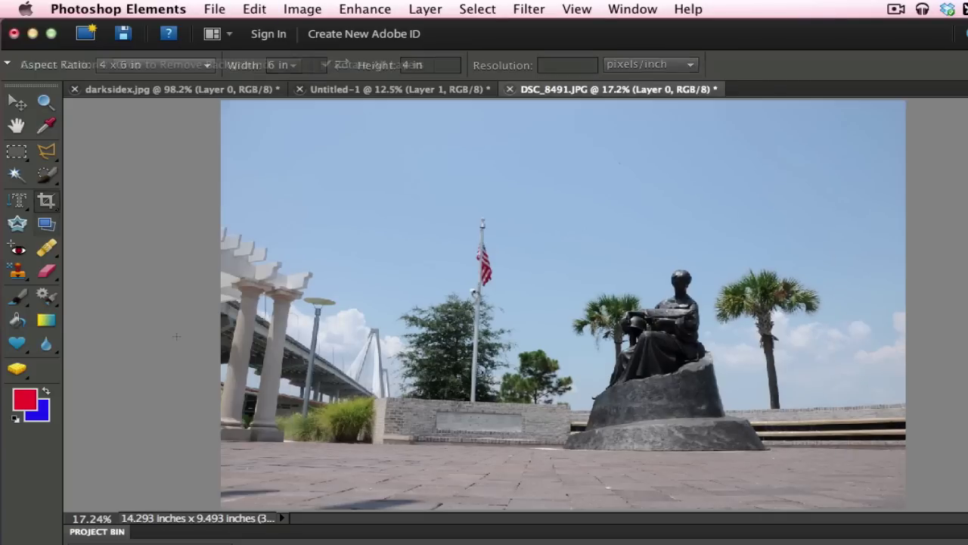
Activate the Straighten tool with Canvas Options set to Grow or Shrink Canvas to Fit
{"action": "key", "text": "p"}
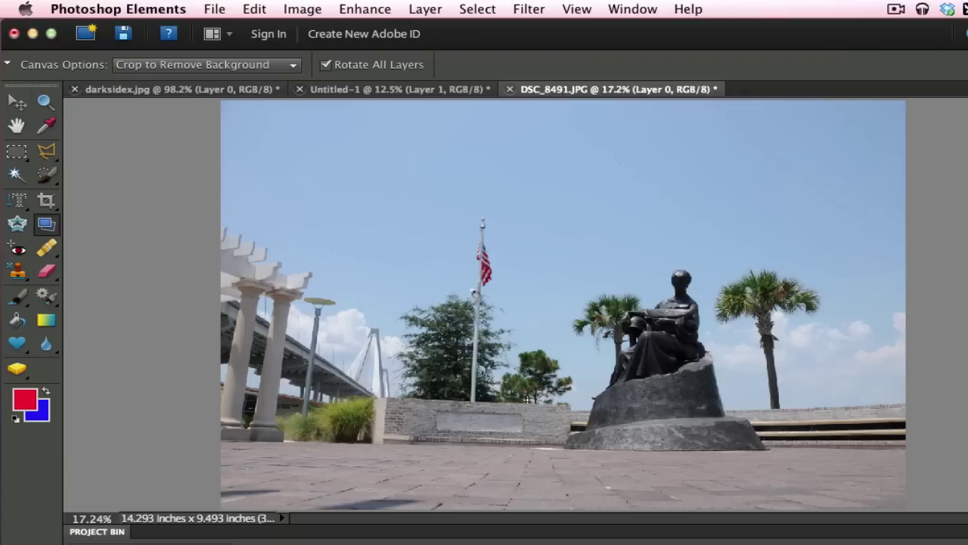
{"action": "left_click", "coordinate": [293, 65]}
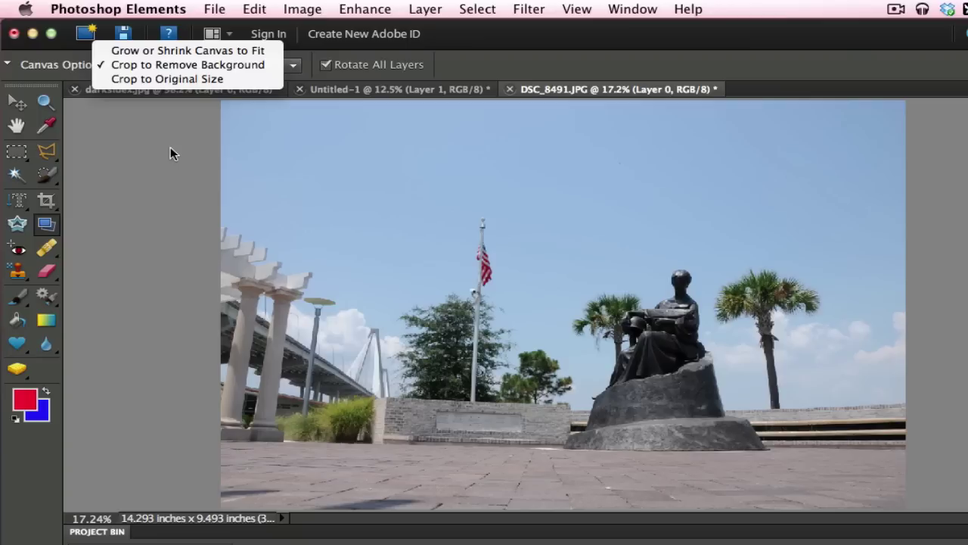
{"action": "left_click", "coordinate": [175, 50]}
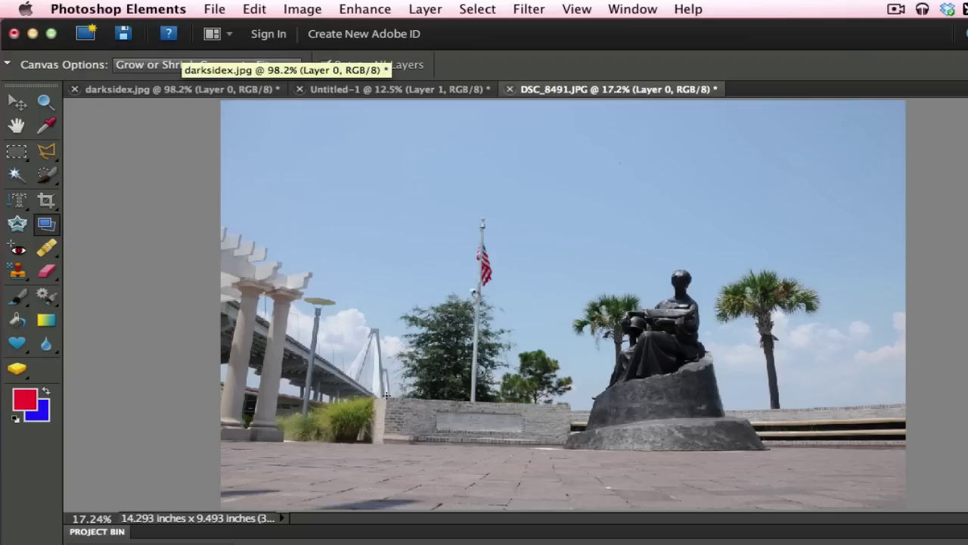
{"action": "left_click_drag", "start_coordinate": [386, 396], "coordinate": [567, 404]}
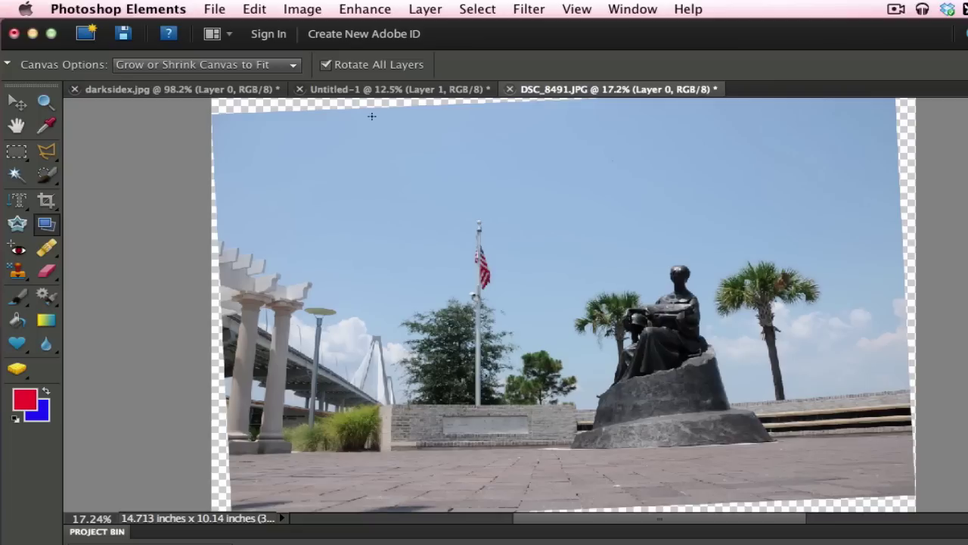
{"action": "left_click", "coordinate": [46, 201]}
{"action": "left_click_drag", "start_coordinate": [232, 129], "coordinate": [773, 462]}
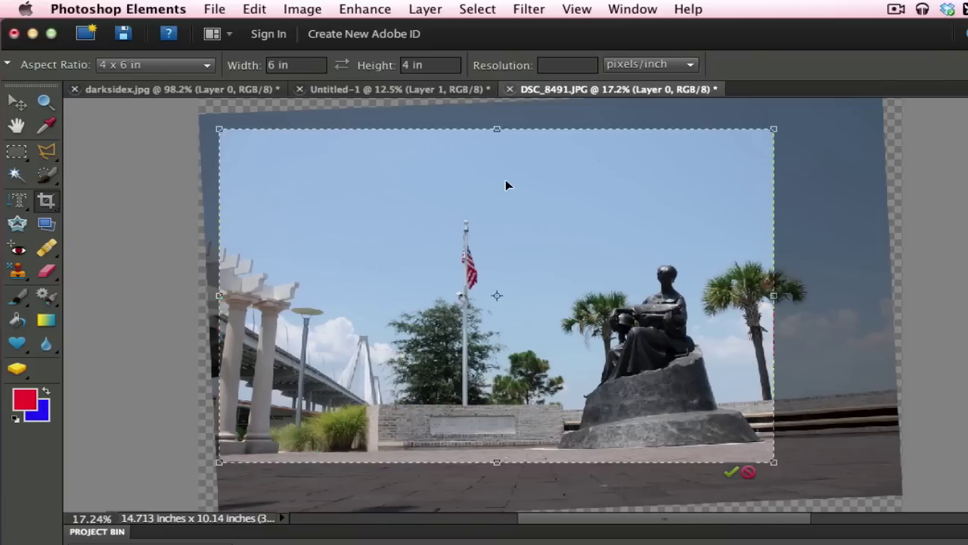
{"action": "key", "text": "Escape"}
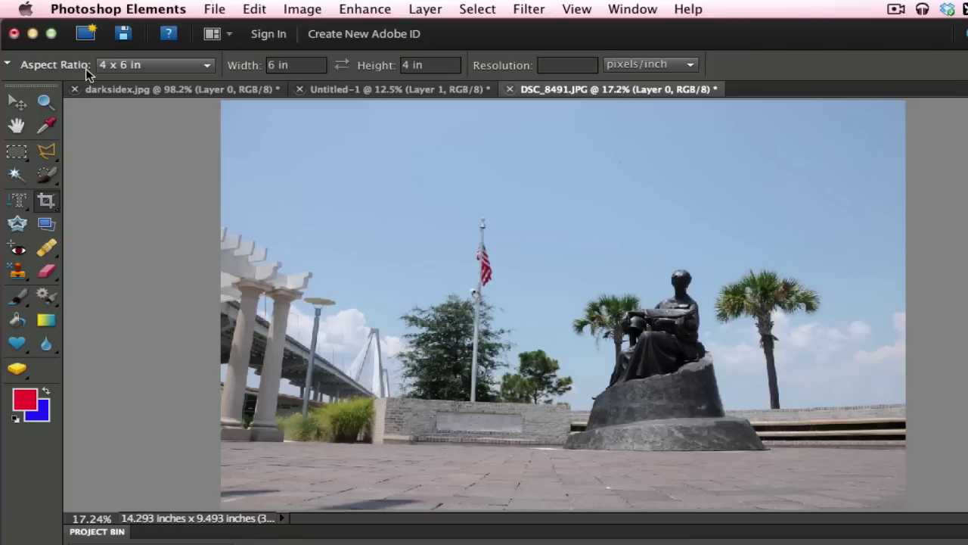
Straighten along the wall top with Crop to Remove Background, giving 13.783 × 8.743 in
{"action": "left_click", "coordinate": [45, 224]}
{"action": "left_click", "coordinate": [245, 64]}
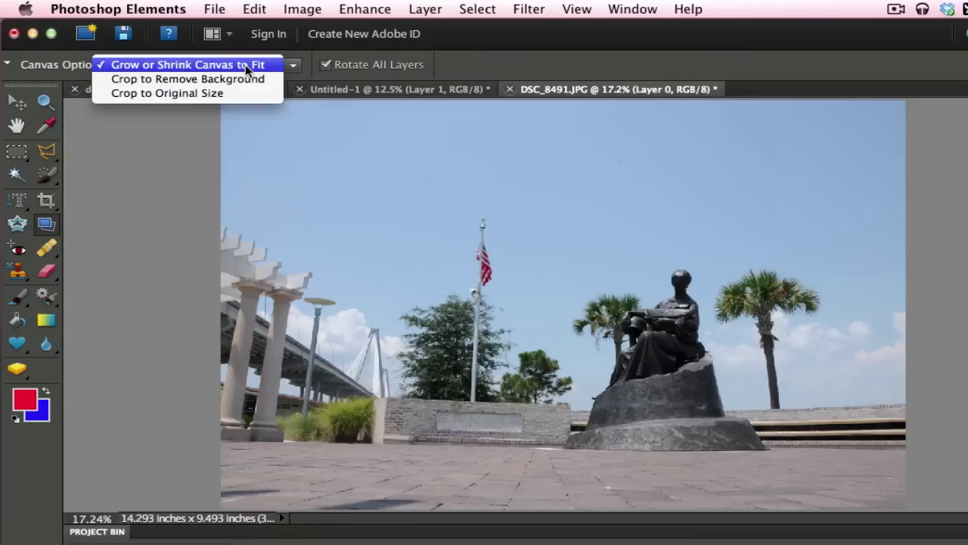
{"action": "left_click", "coordinate": [249, 78]}
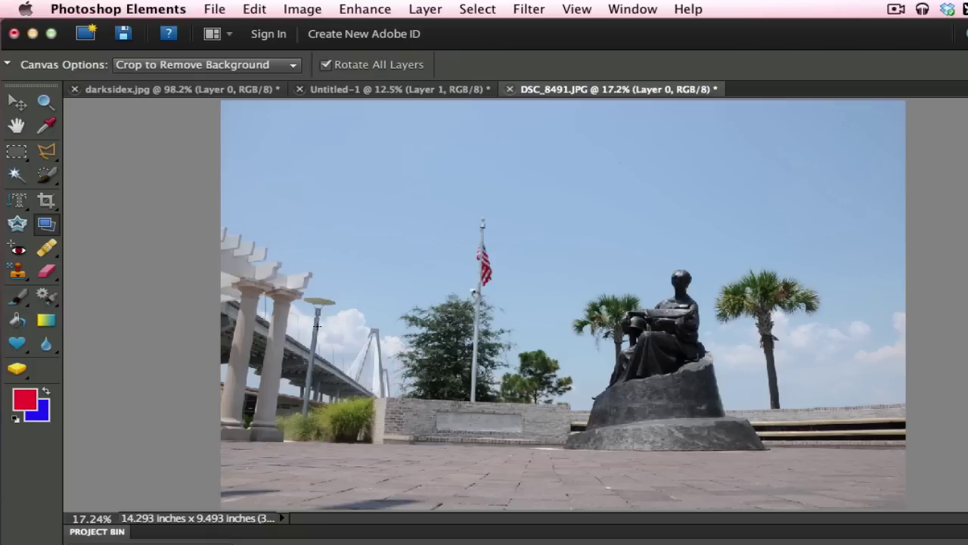
{"action": "left_click_drag", "start_coordinate": [390, 396], "coordinate": [564, 404]}
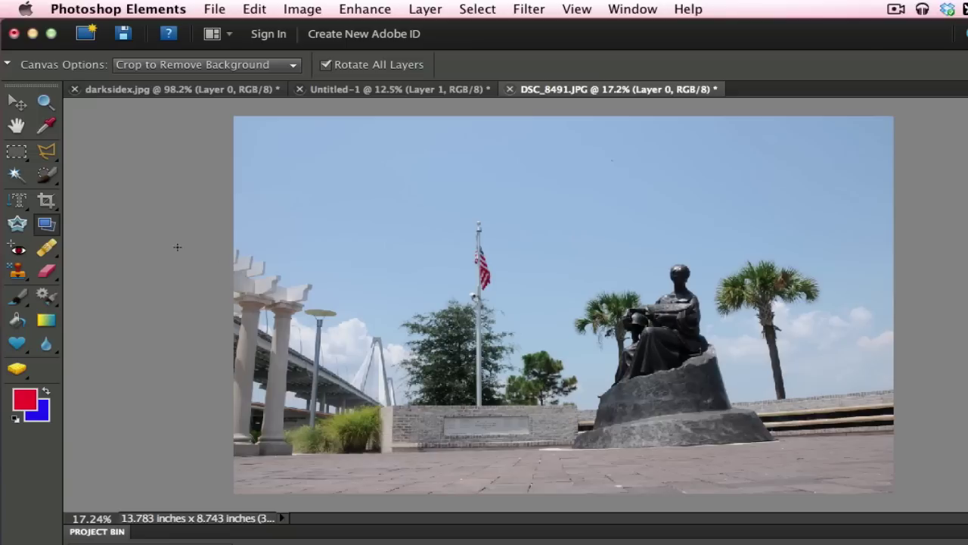
Set the Cookie Cutter shape to the lamb silhouette from the All Elements Shapes library
{"action": "left_click", "coordinate": [18, 226]}
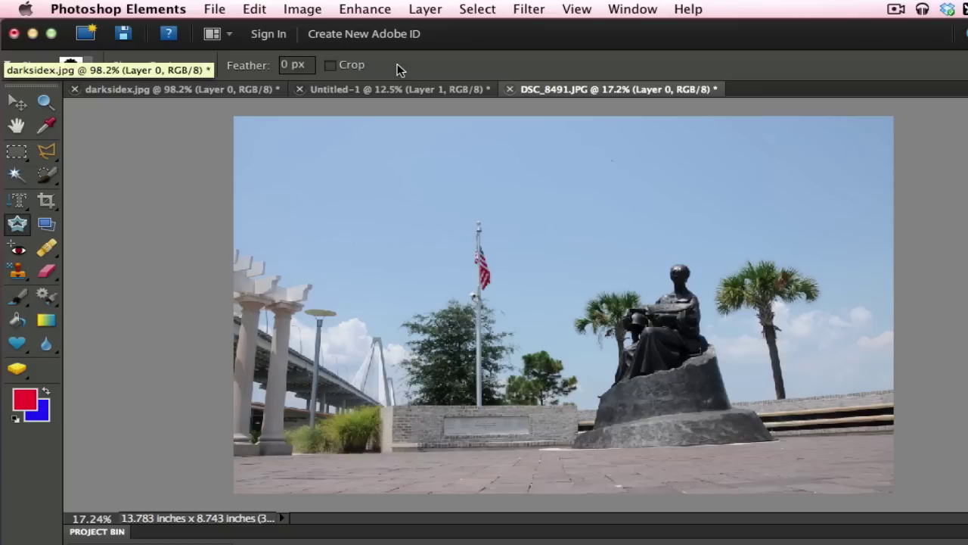
{"action": "left_click", "coordinate": [86, 66]}
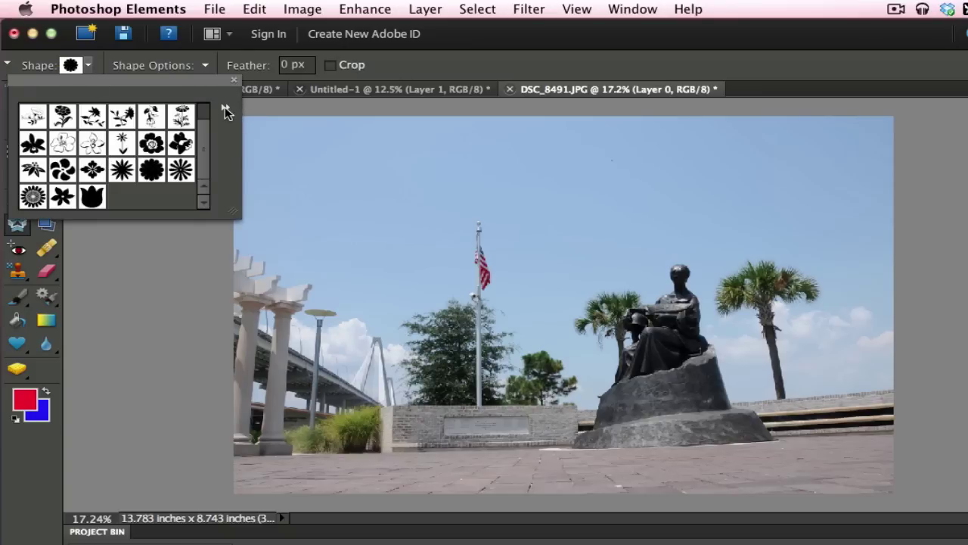
{"action": "left_click", "coordinate": [224, 106]}
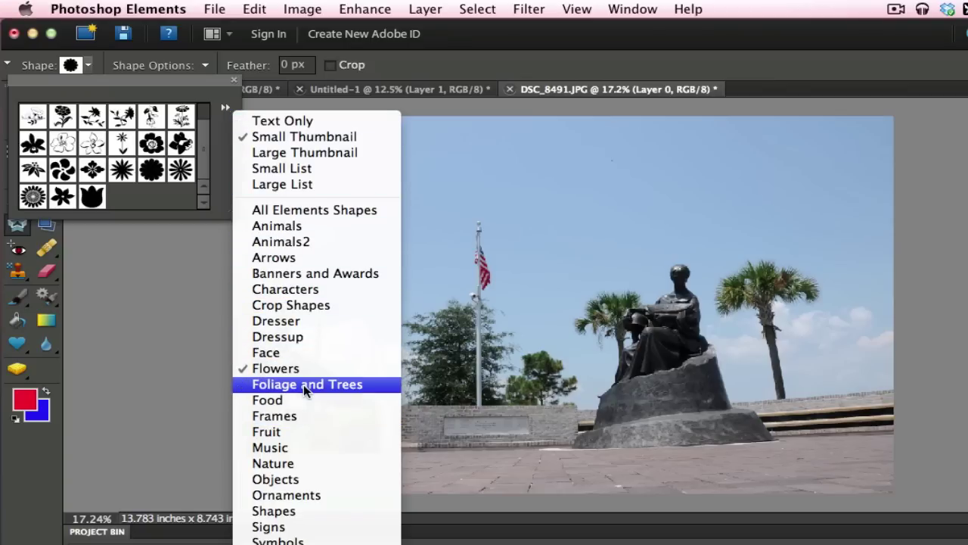
{"action": "left_click", "coordinate": [284, 399]}
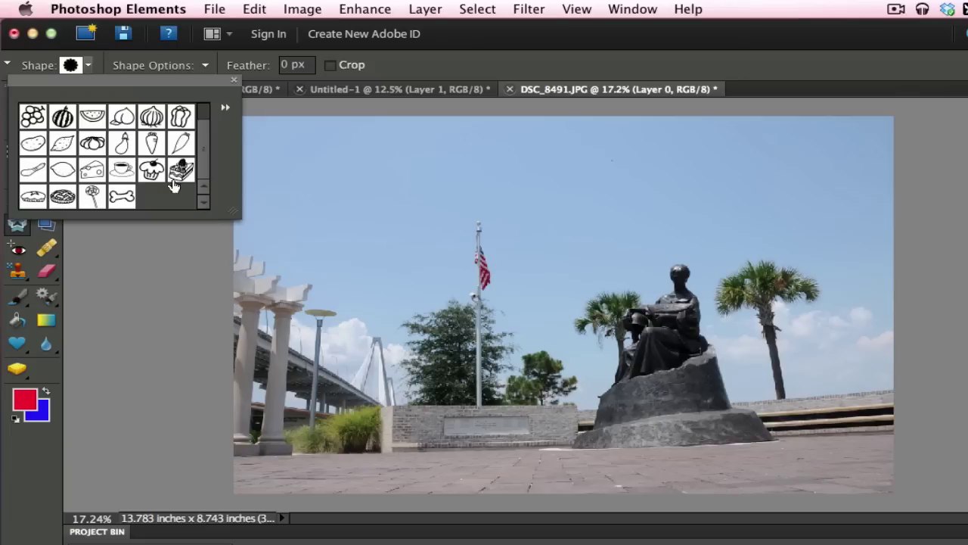
{"action": "left_click", "coordinate": [226, 111]}
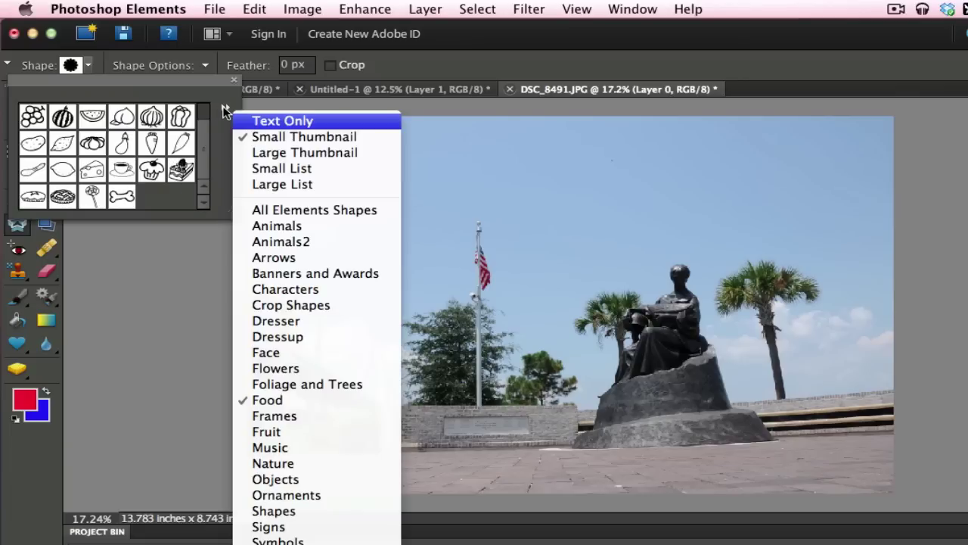
{"action": "left_click", "coordinate": [263, 210]}
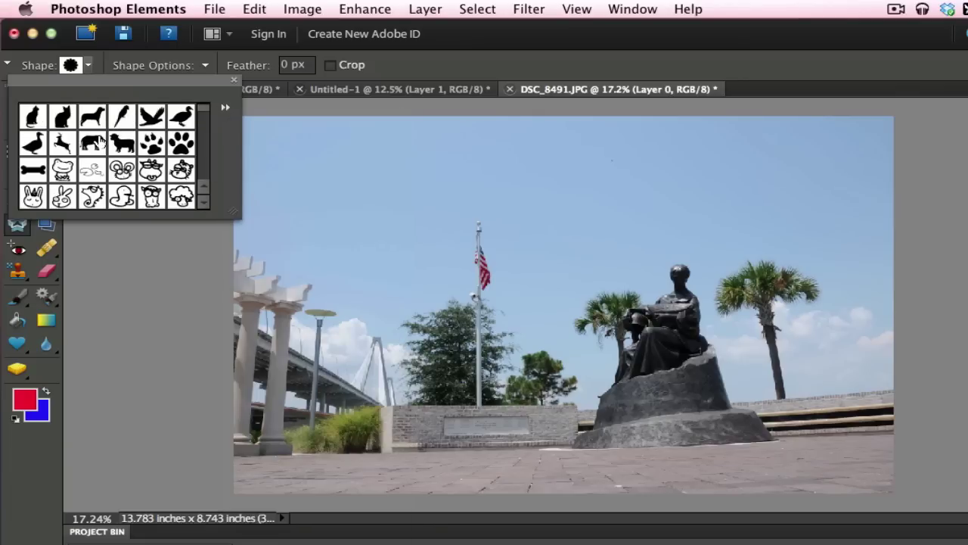
{"action": "left_click", "coordinate": [122, 143]}
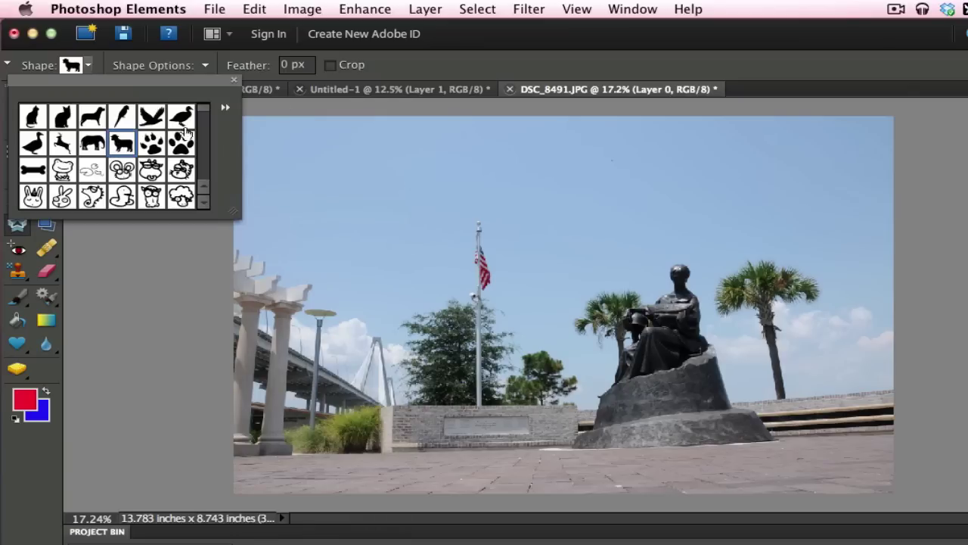
{"action": "left_click", "coordinate": [397, 106]}
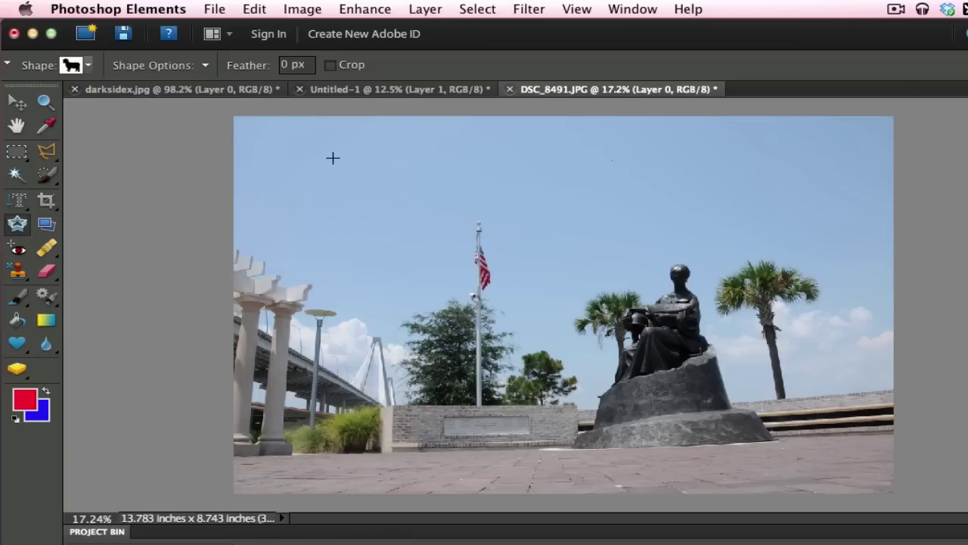
{"action": "left_click_drag", "start_coordinate": [333, 158], "coordinate": [794, 456]}
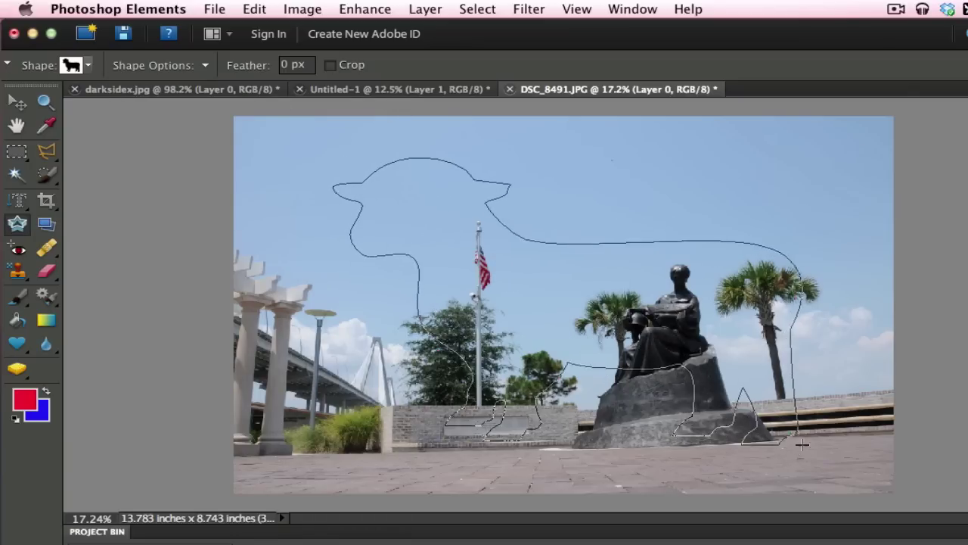
{"action": "left_click_drag", "start_coordinate": [802, 438], "coordinate": [728, 454]}
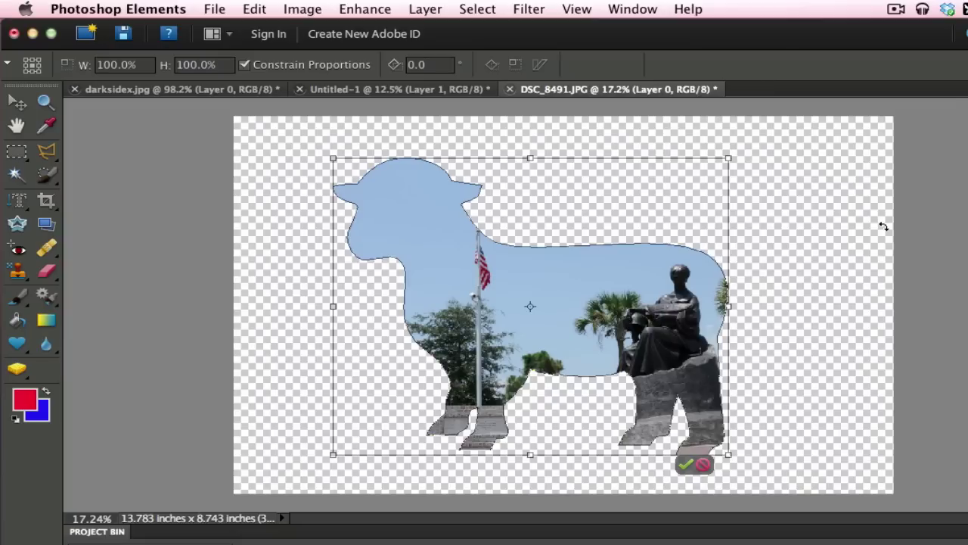
{"action": "key", "text": "Return"}
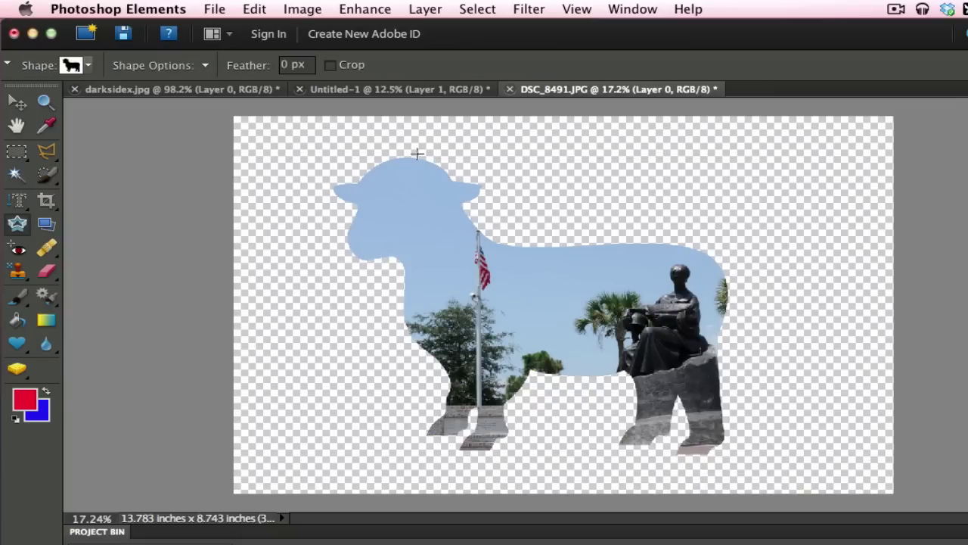
{"action": "key", "text": "super+z"}
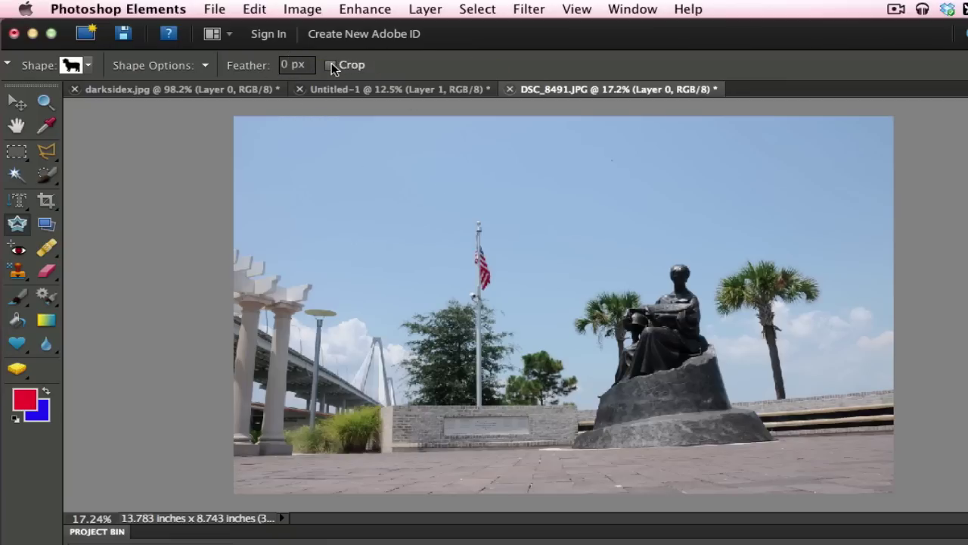
Cut a cropped cat shape over the flag and statue, yielding 5.667 × 7.703 in
{"action": "left_click", "coordinate": [331, 65]}
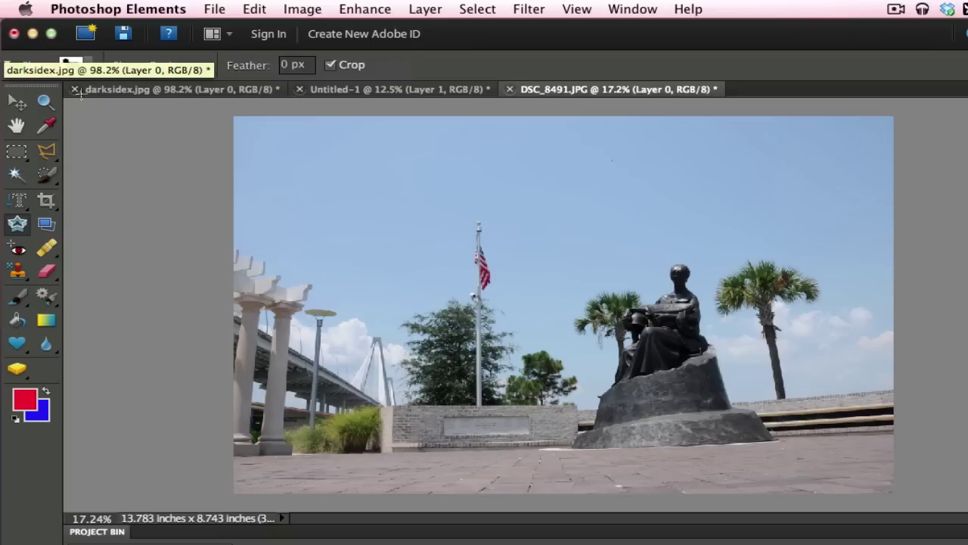
{"action": "left_click", "coordinate": [90, 63]}
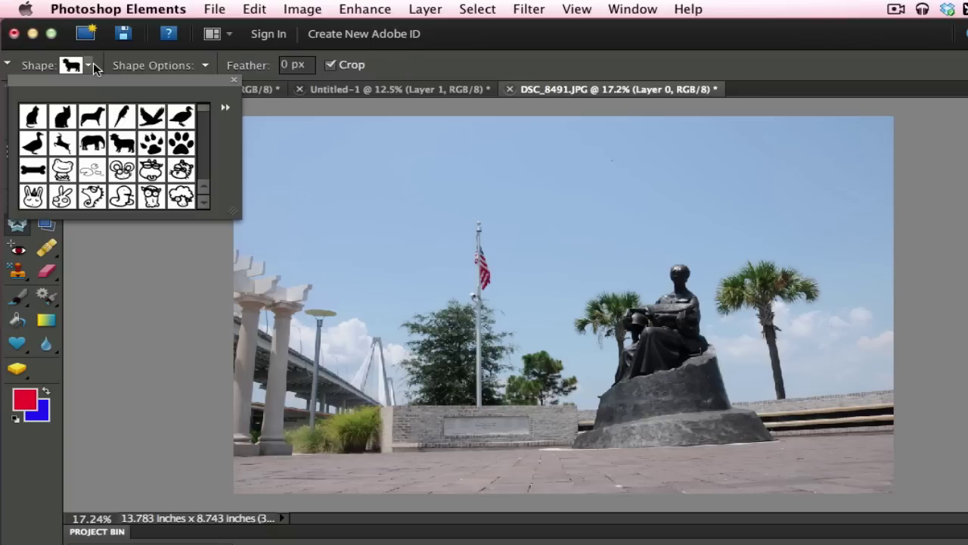
{"action": "left_click", "coordinate": [64, 118]}
{"action": "left_click_drag", "start_coordinate": [417, 154], "coordinate": [689, 488]}
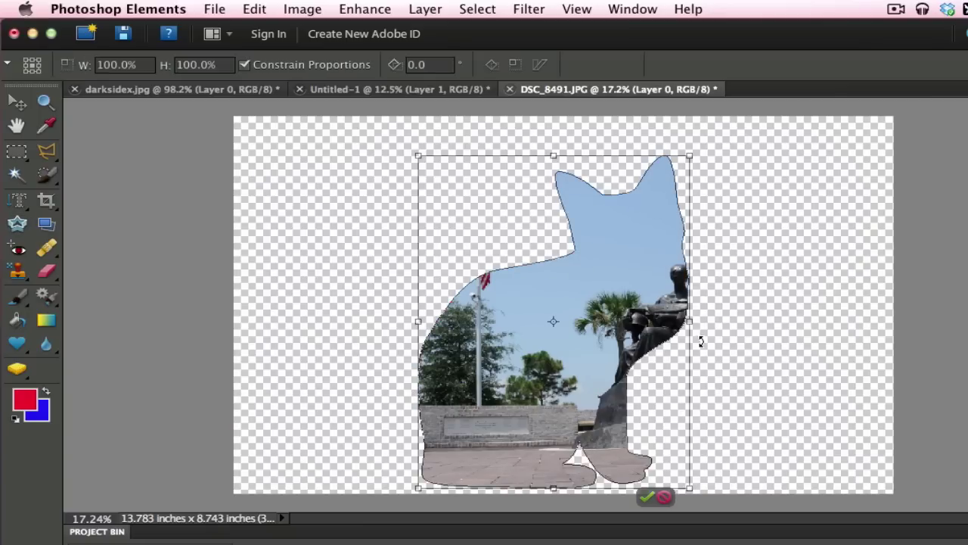
{"action": "key", "text": "Return"}
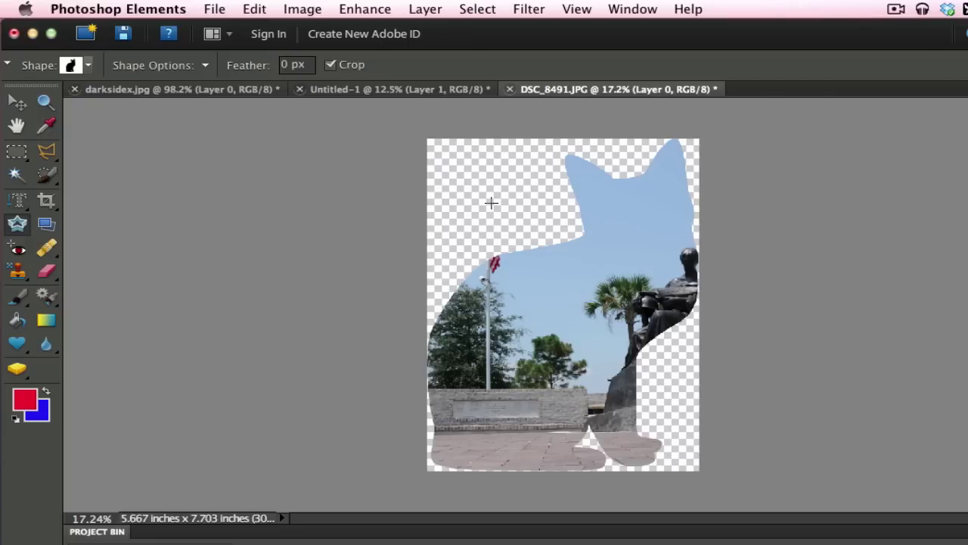
{"action": "left_click", "coordinate": [19, 200]}
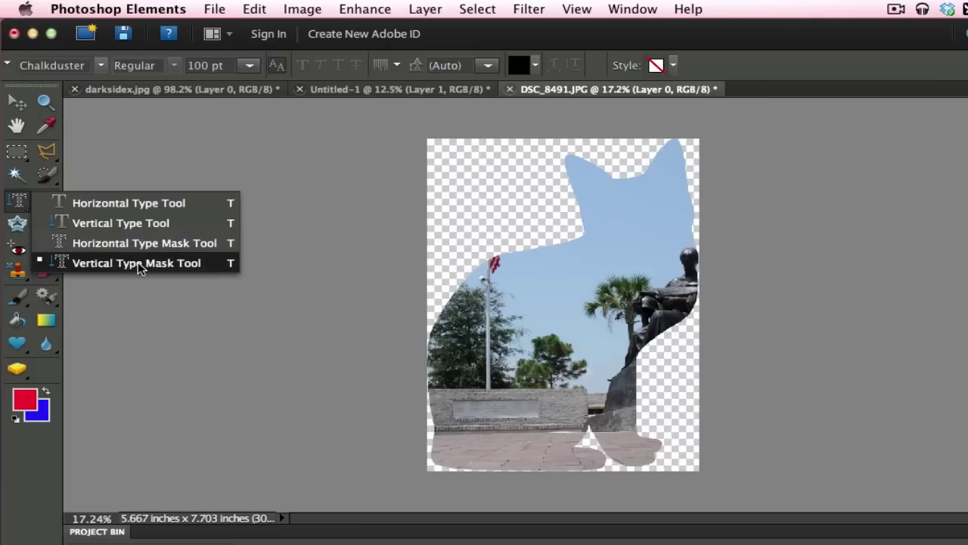
{"action": "left_click", "coordinate": [147, 152]}
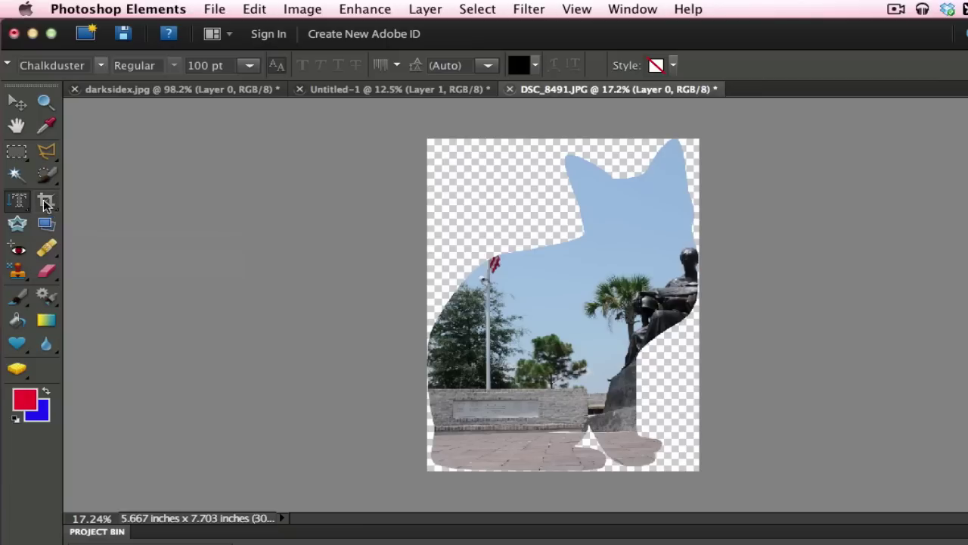
{"action": "left_click_drag", "start_coordinate": [44, 207], "coordinate": [117, 227]}
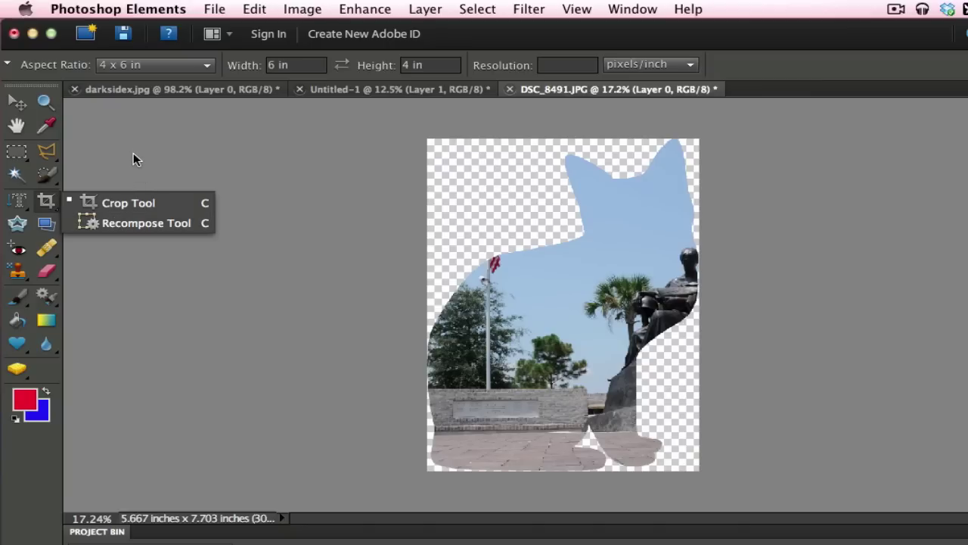
{"action": "left_click", "coordinate": [165, 335]}
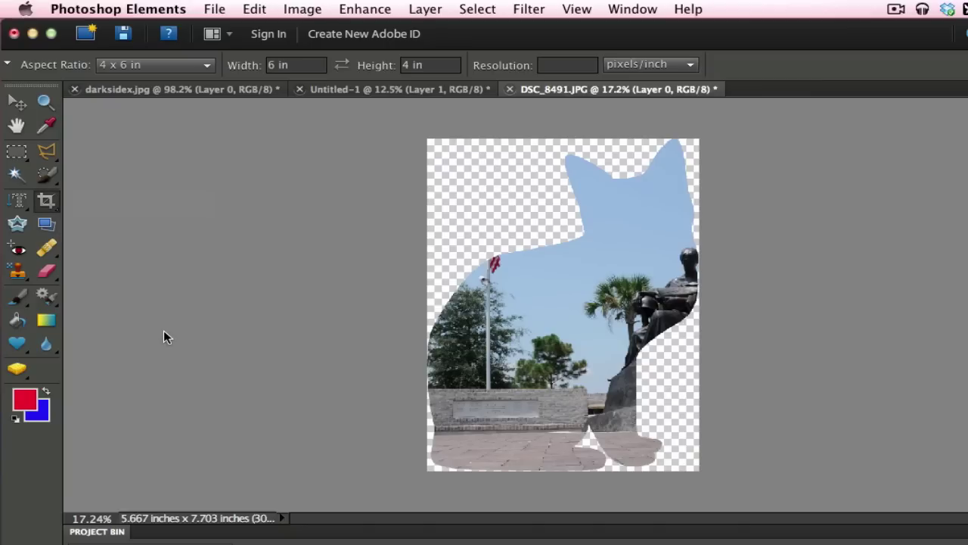
{"action": "left_click", "coordinate": [47, 226]}
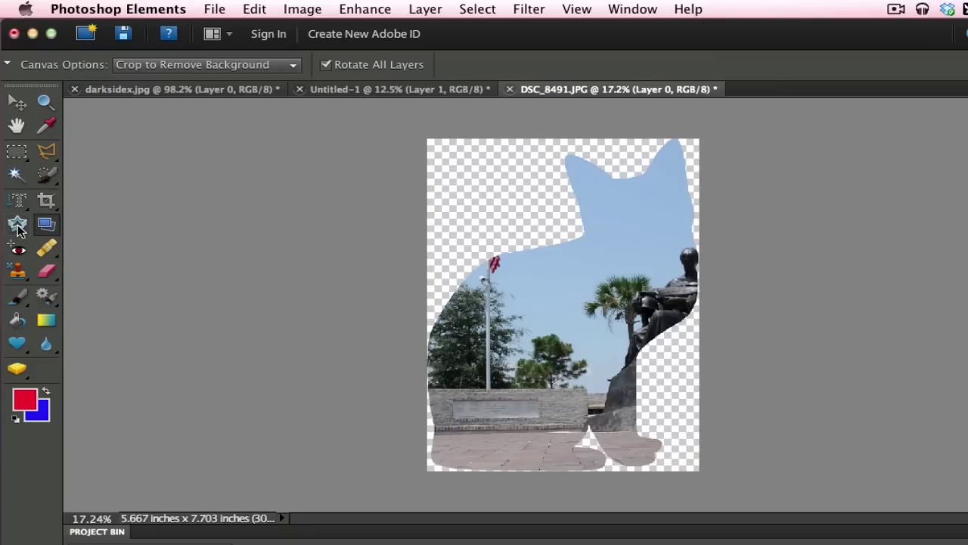
{"action": "left_click", "coordinate": [18, 230]}
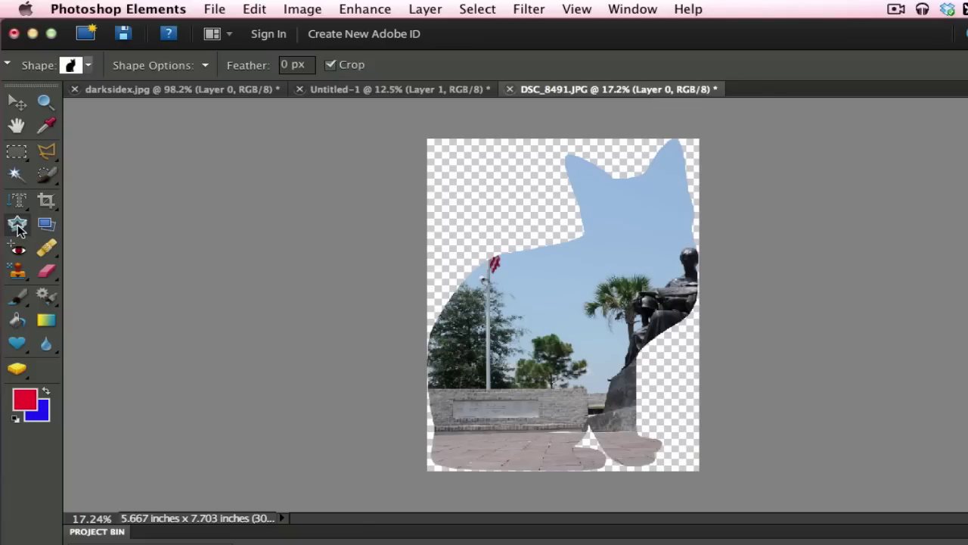